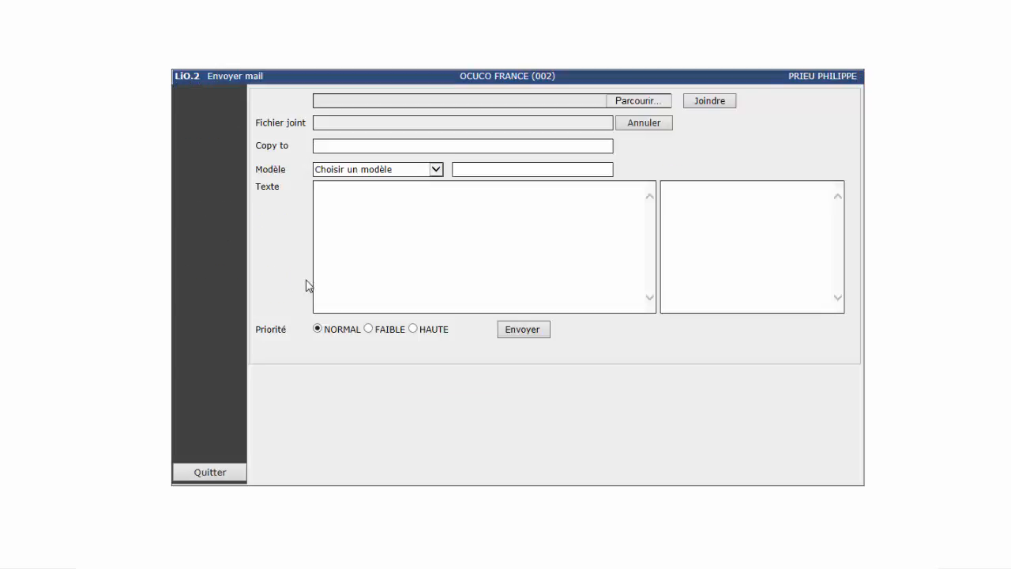
Step: Send the client an e-mail based on the "lunettes" template, and open the received message in the mailbox
left_click(435, 170)
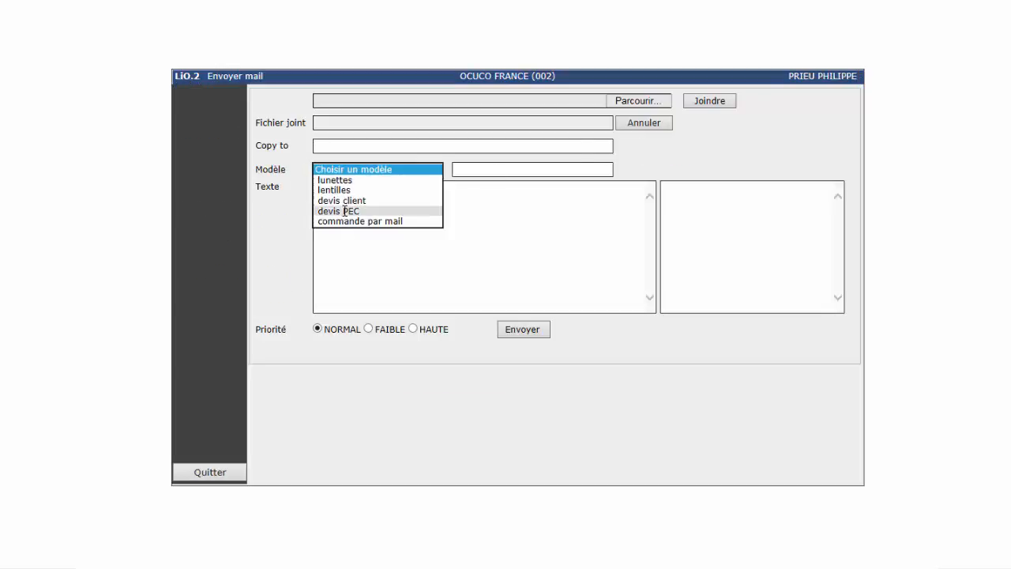
left_click(347, 180)
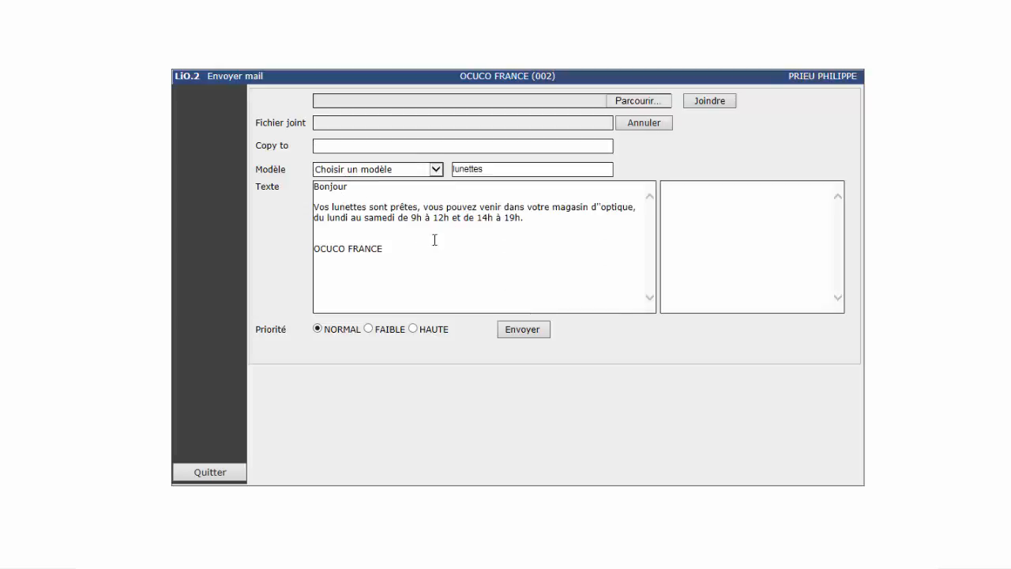
left_click(530, 336)
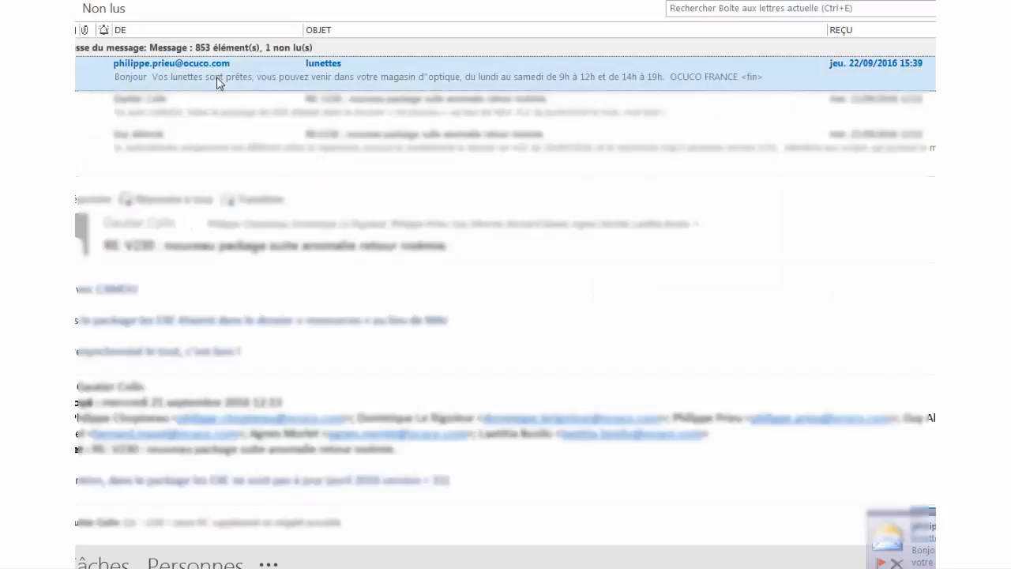
double_click(219, 84)
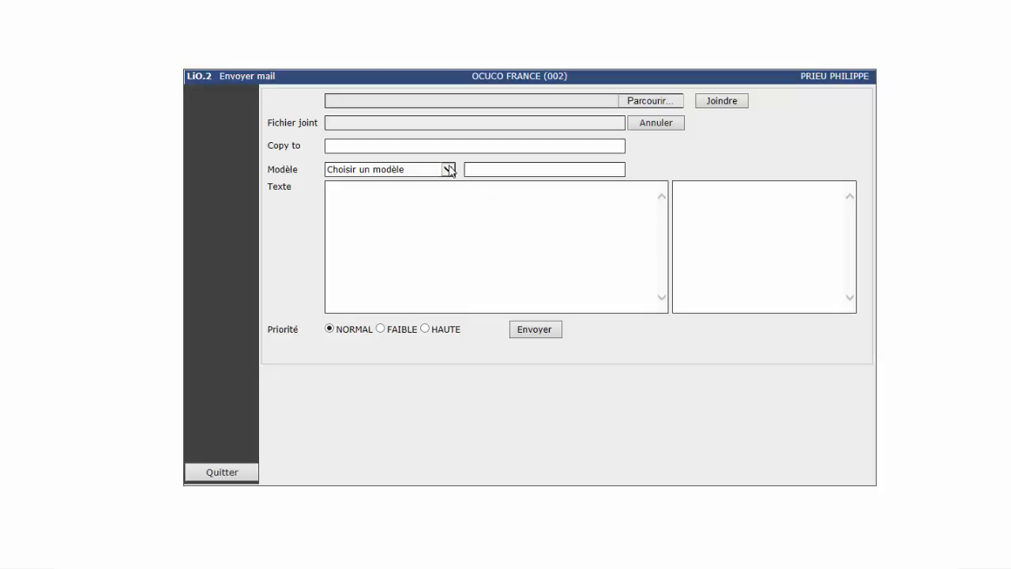
Step: Attach the file devis lunette.pdf to the new client e-mail
left_click(648, 101)
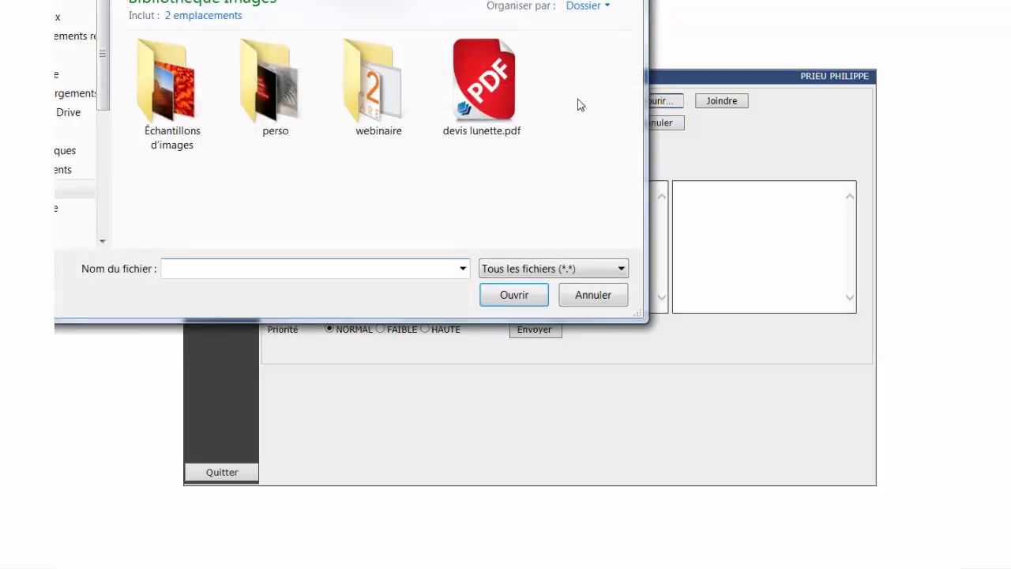
double_click(497, 88)
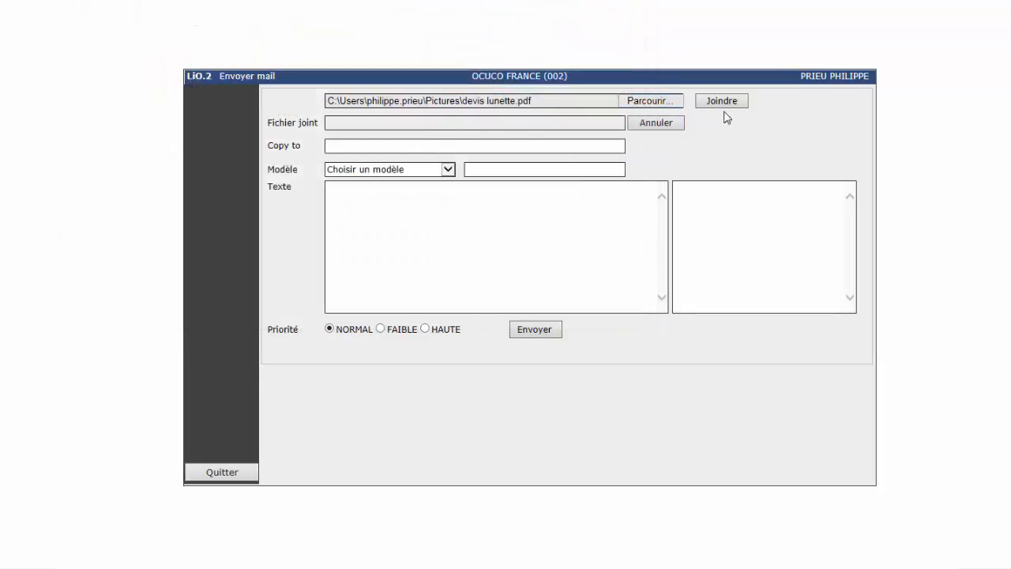
left_click(723, 102)
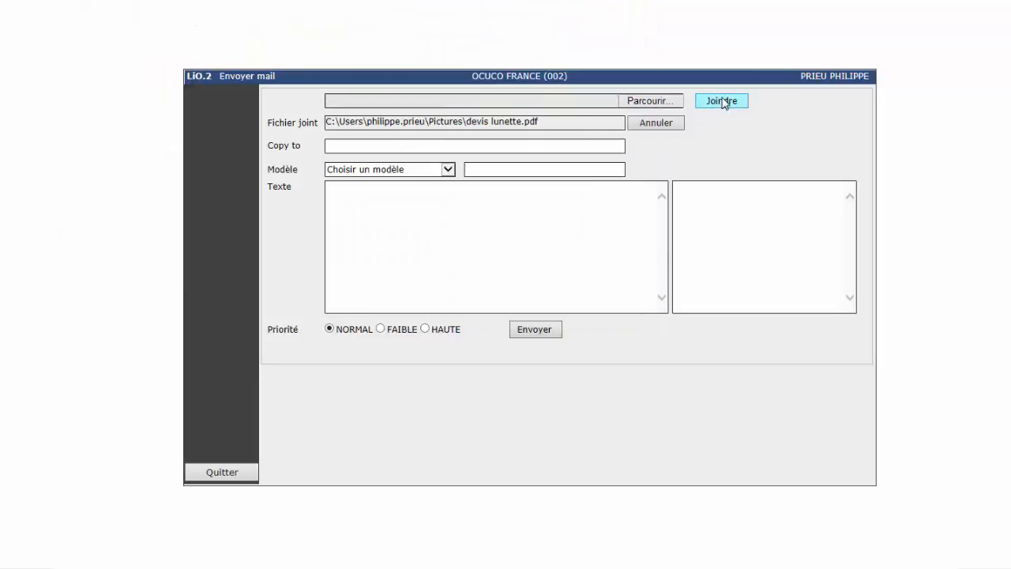
Step: Send the e-mail with the "devis client" template, and open its devis lunette.pdf attachment from the mailbox
left_click(448, 169)
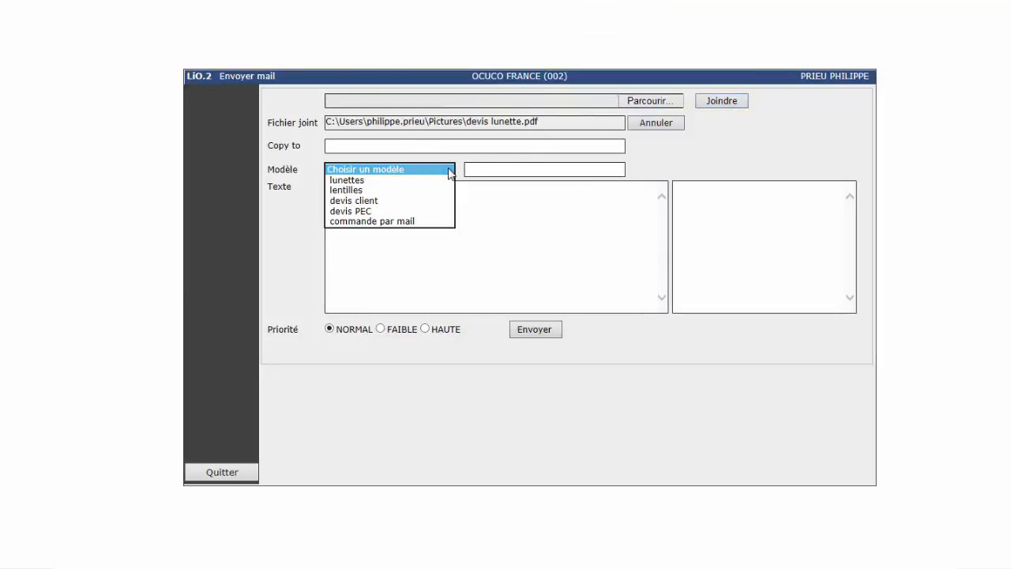
left_click(371, 200)
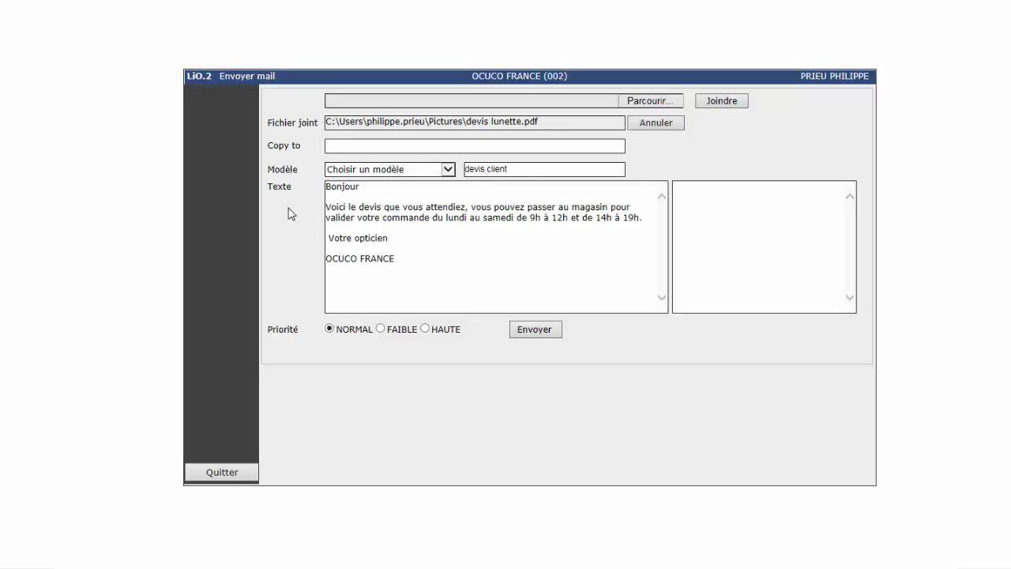
left_click(542, 333)
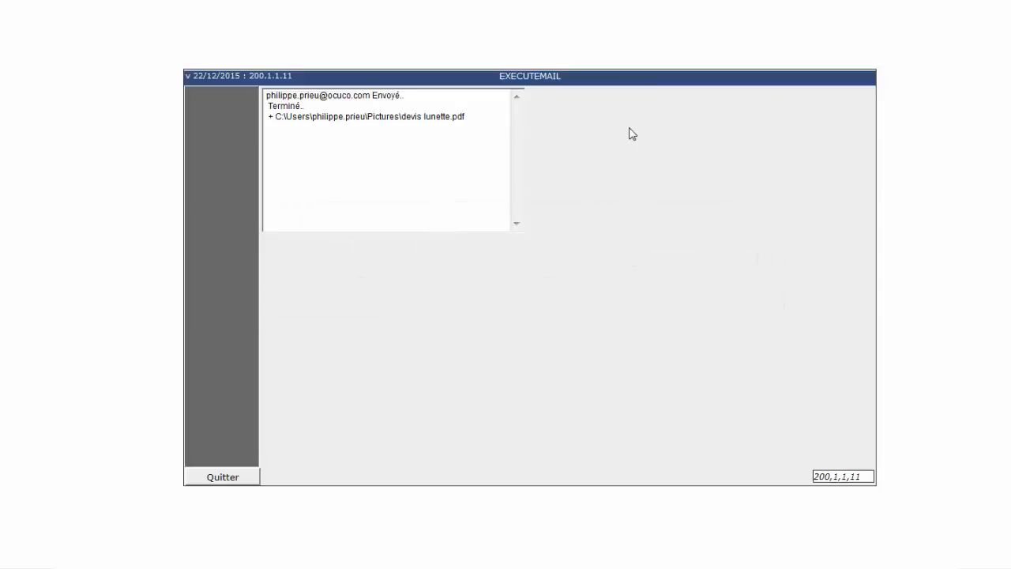
left_click(223, 477)
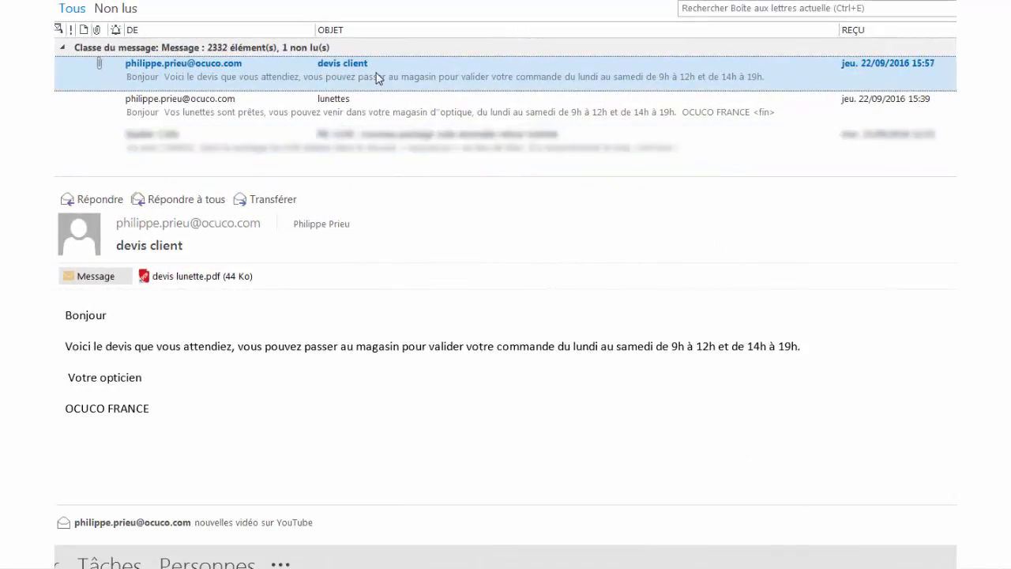
left_click(177, 279)
double_click(178, 278)
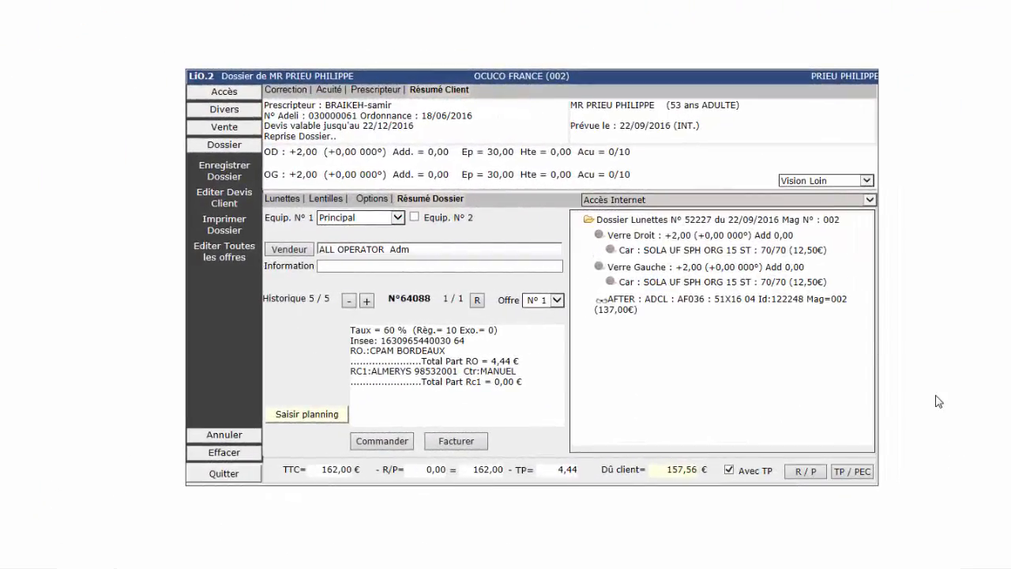
Step: E-mail the glasses dossier's quote to the client with the "devis client" template, and open the received quote PDF
left_click(221, 204)
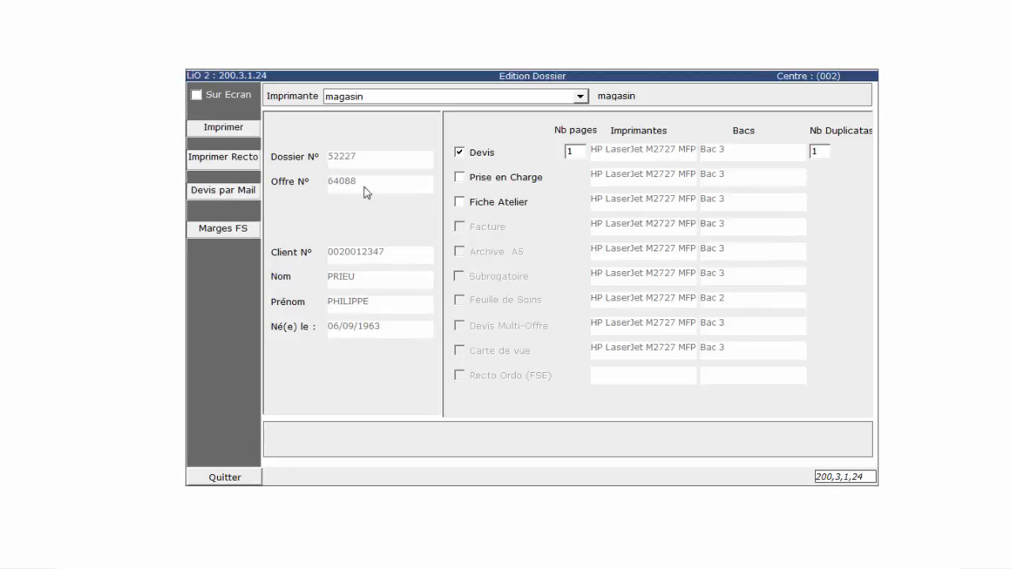
left_click(224, 127)
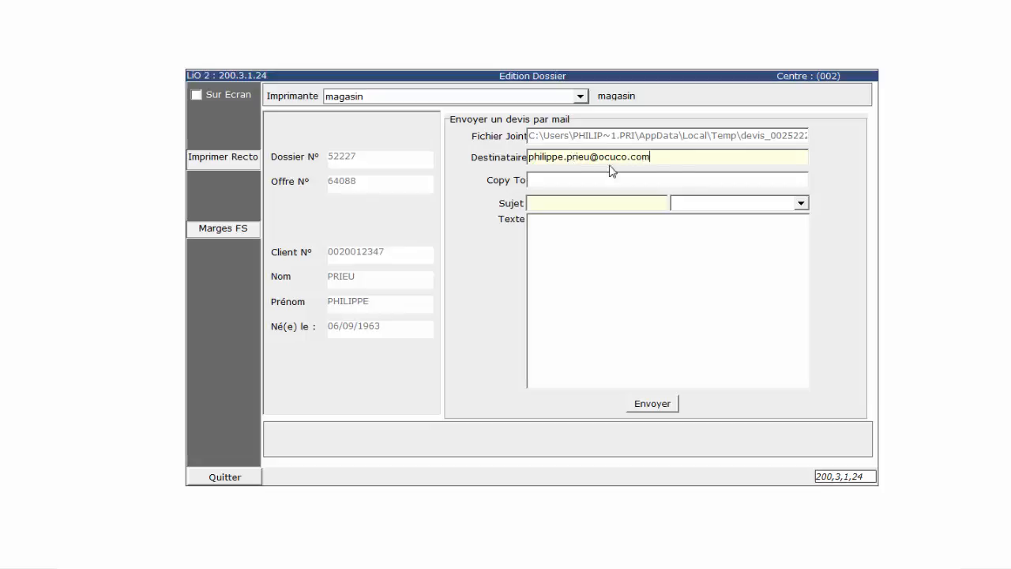
left_click(801, 203)
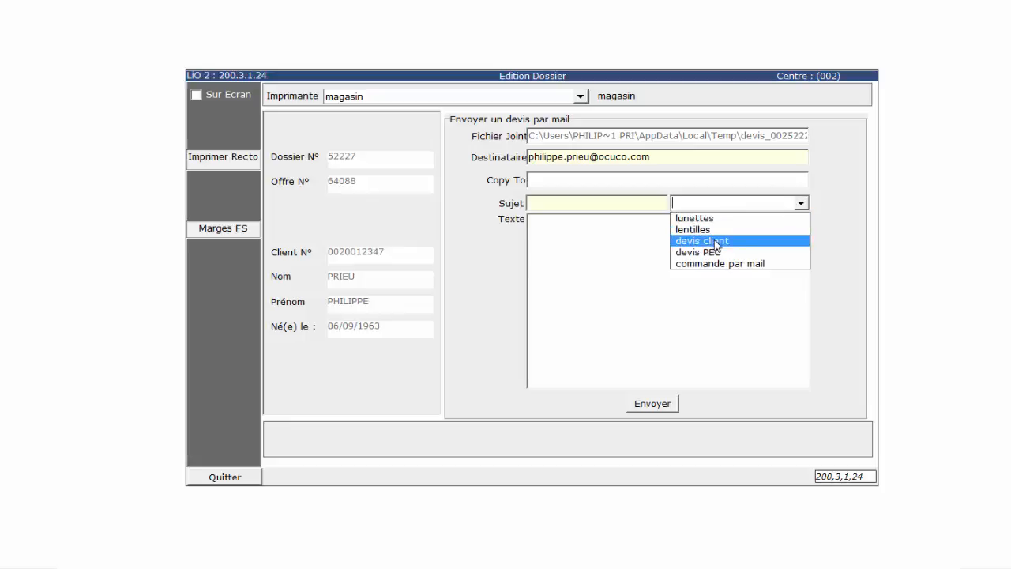
left_click(715, 241)
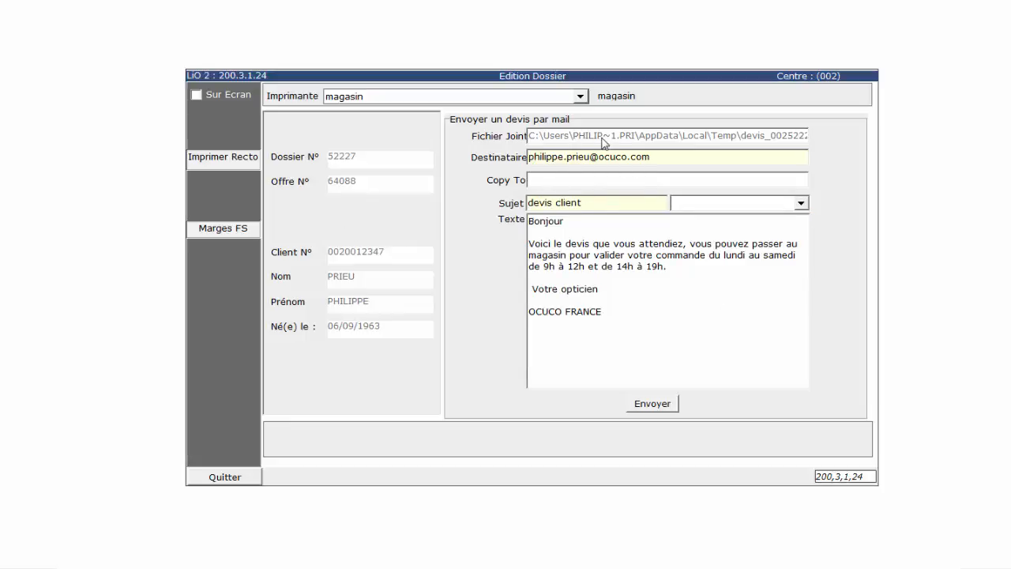
left_click(668, 404)
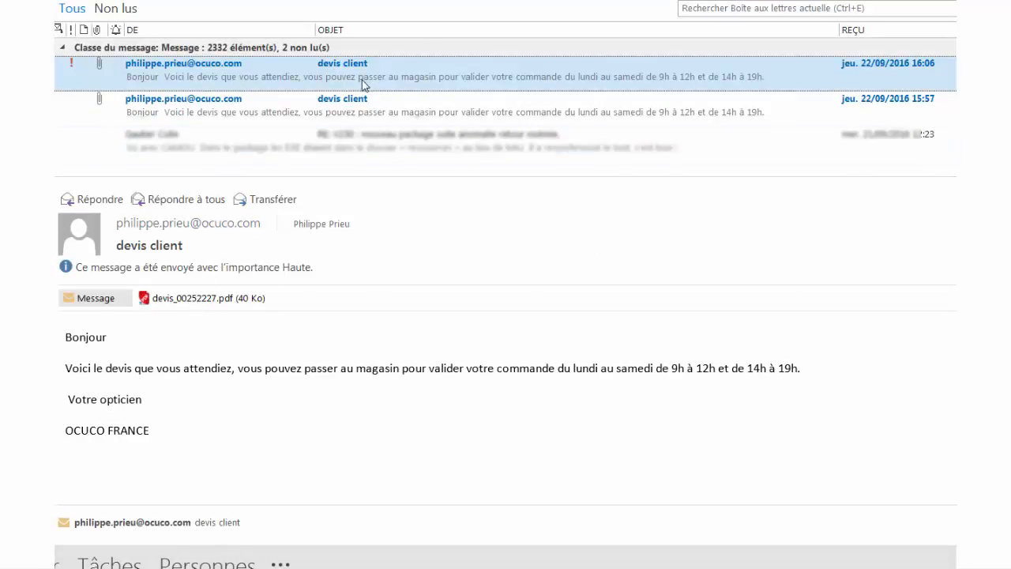
double_click(197, 302)
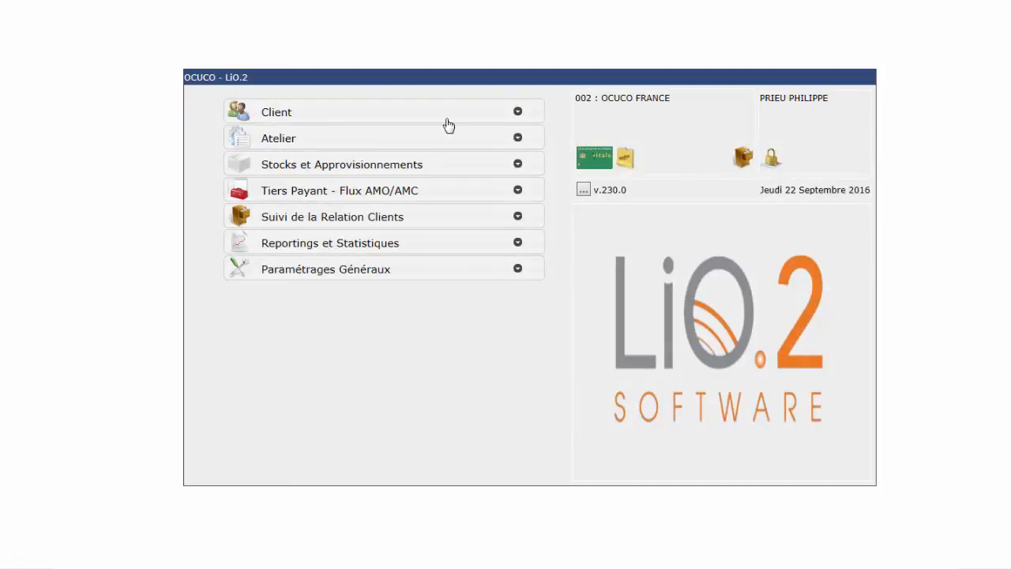
Step: Open the last client's record from the client search and start an SMS to that client
left_click(284, 118)
left_click(286, 131)
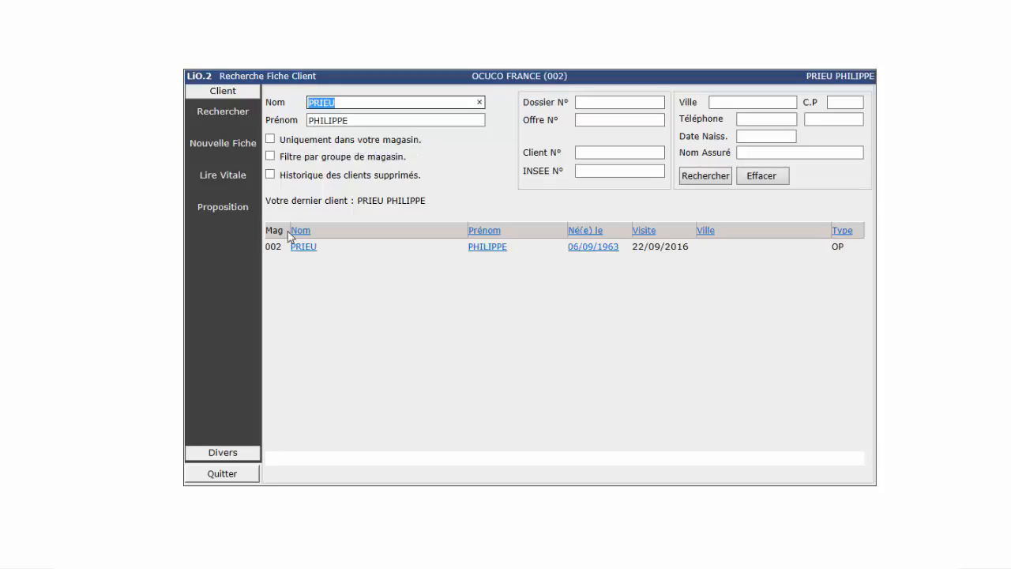
left_click(307, 248)
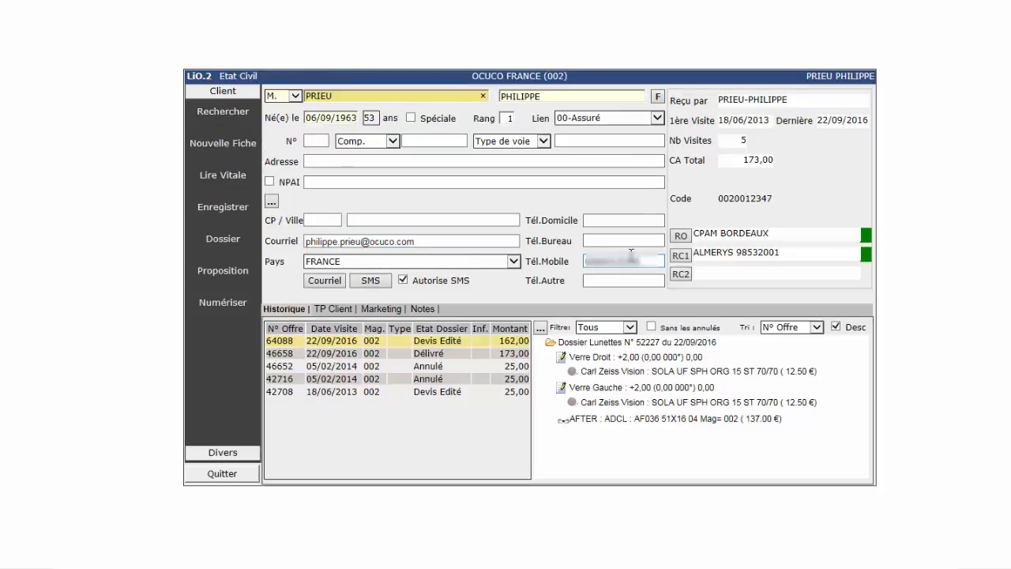
left_click(370, 280)
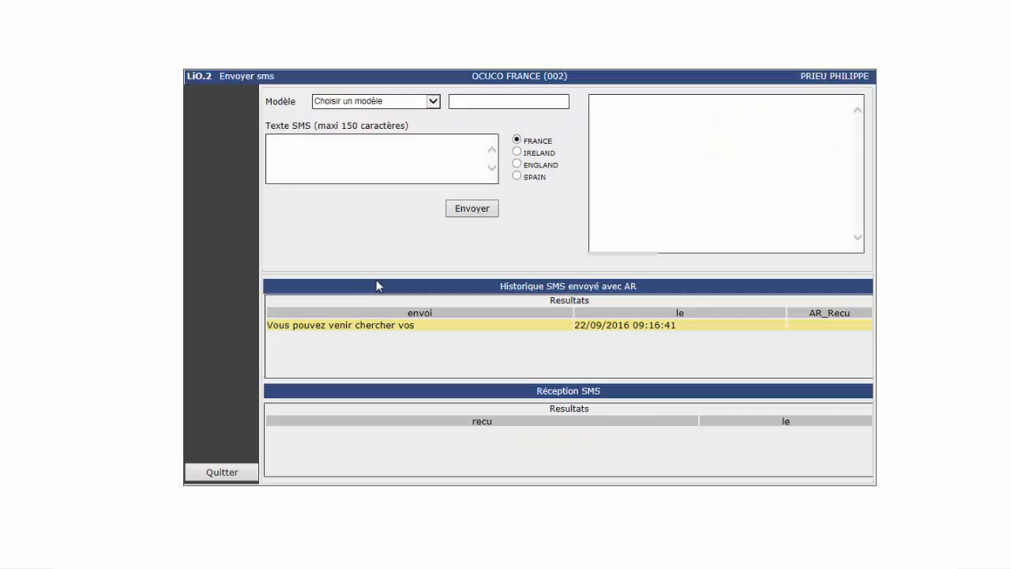
Step: Send the client an SMS based on the "Lentilles" template
left_click(433, 101)
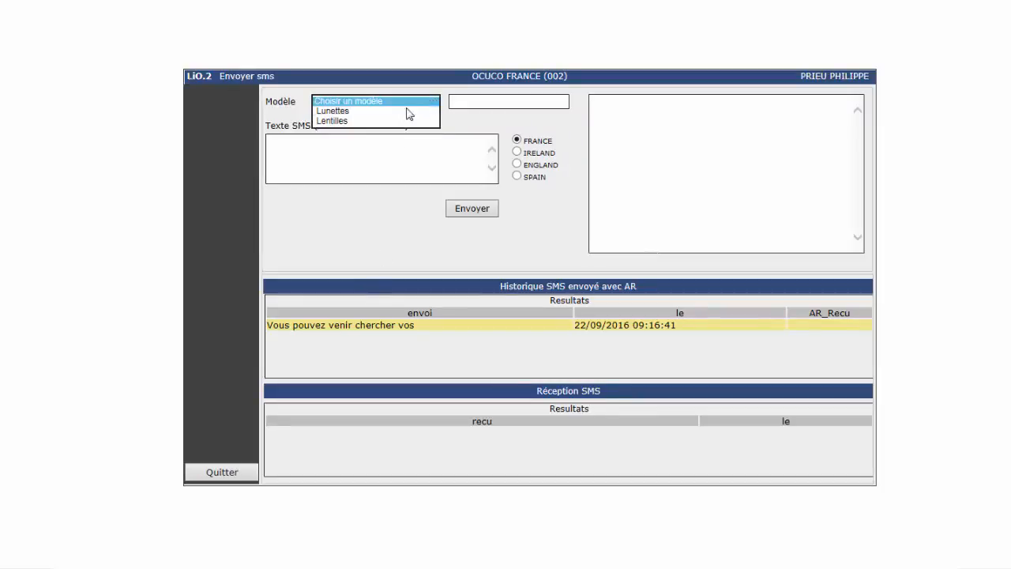
left_click(350, 121)
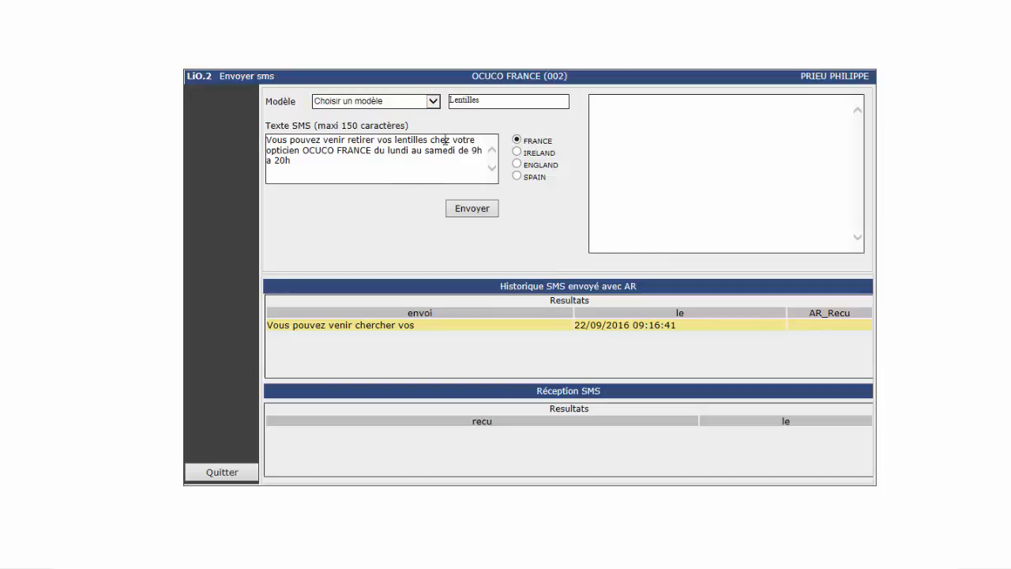
left_click(477, 210)
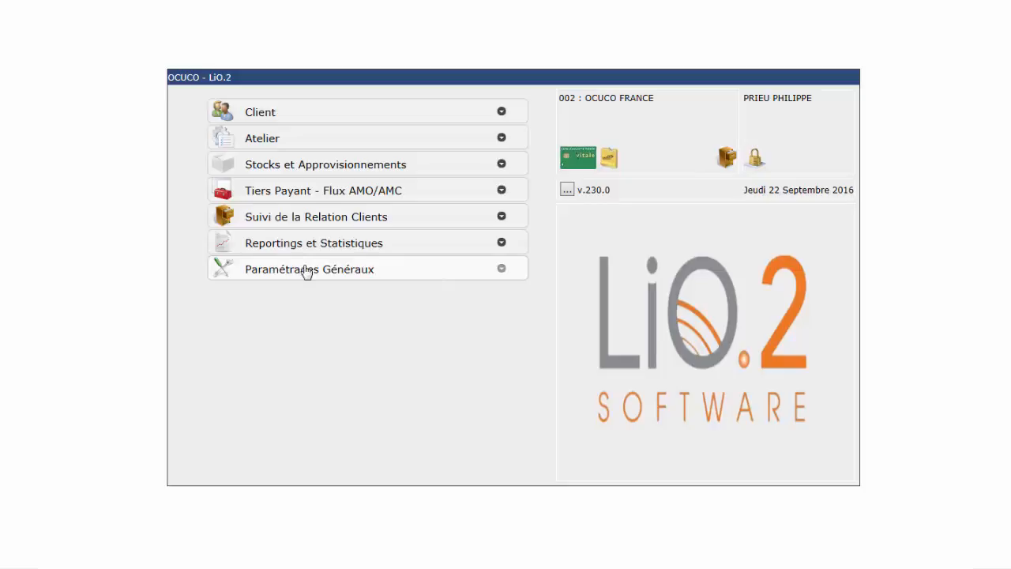
Step: Open the group SMS/e-mail sending screen of the SMS follow-up in Suivi de la Relation Clients
left_click(345, 224)
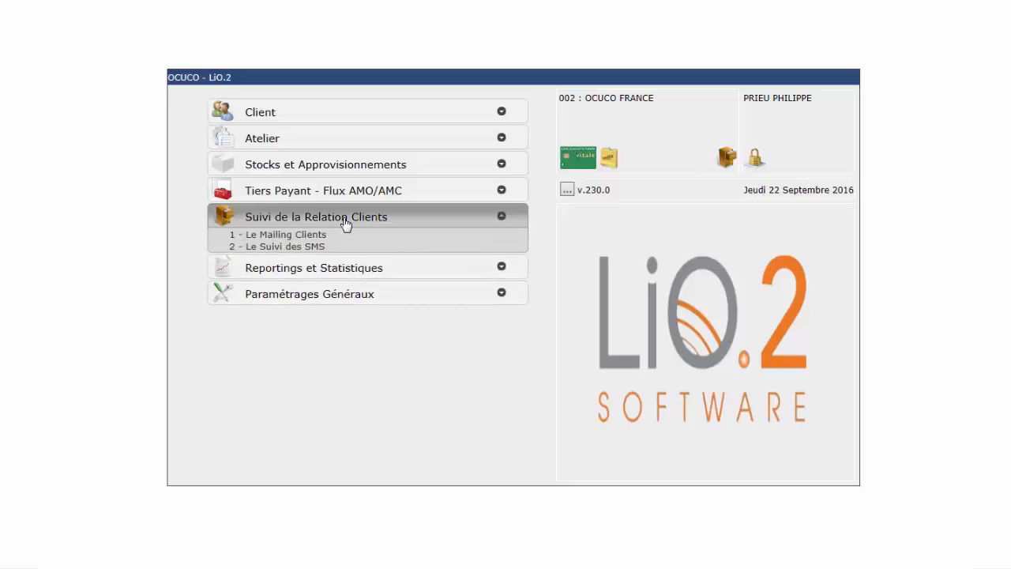
left_click(314, 248)
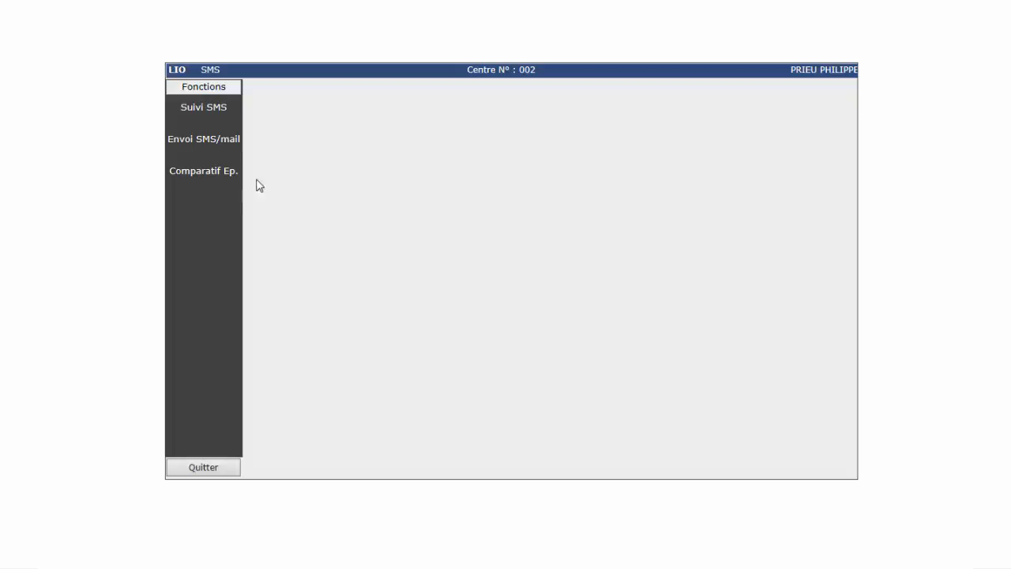
left_click(205, 144)
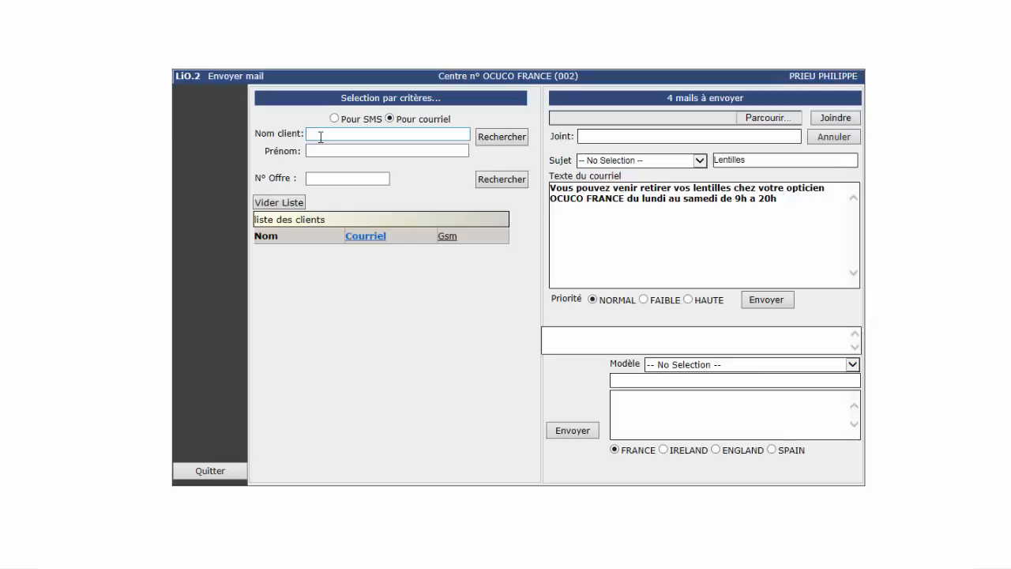
Step: Add the clients whose name starts with TEST to the e-mail recipient list
left_click(321, 135)
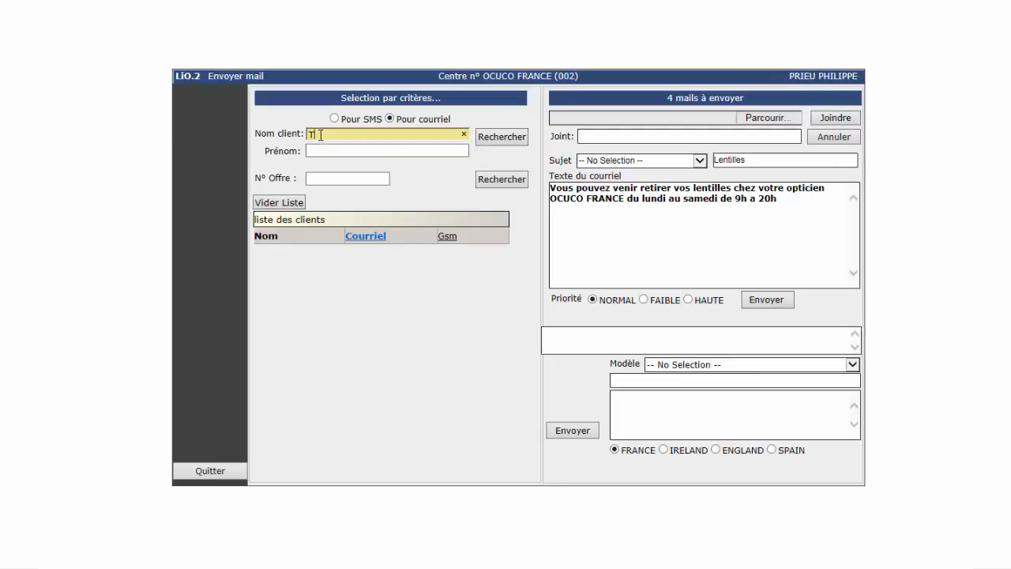
type("TEST")
key("Return")
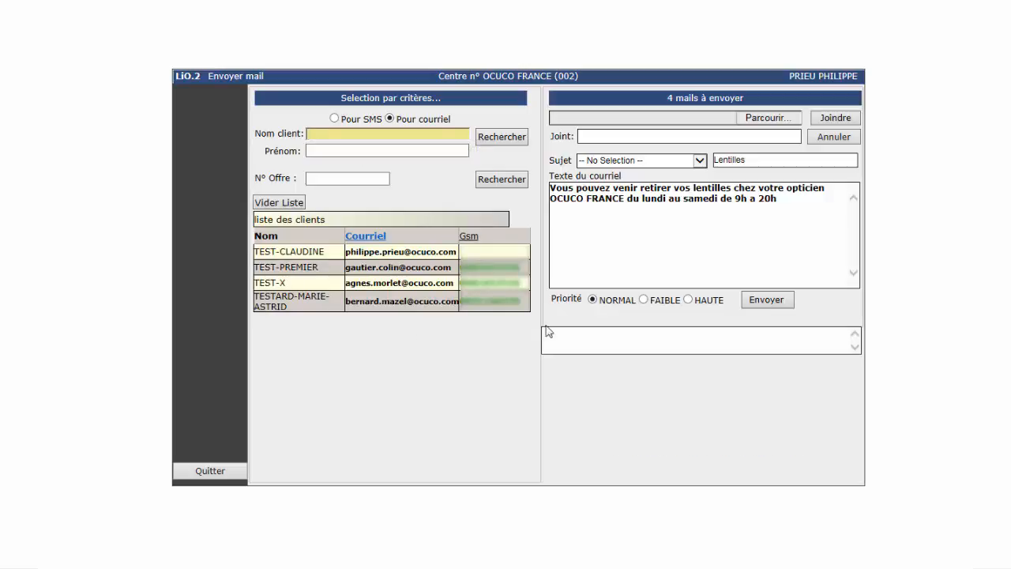
Step: Send the group e-mail to the listed clients with the "soldes" template
left_click(699, 161)
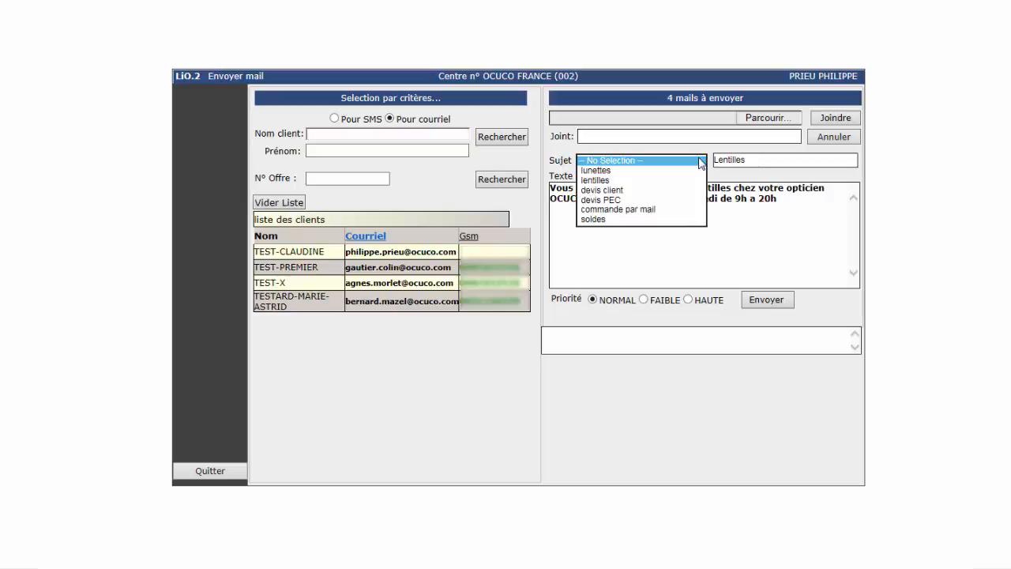
left_click(614, 219)
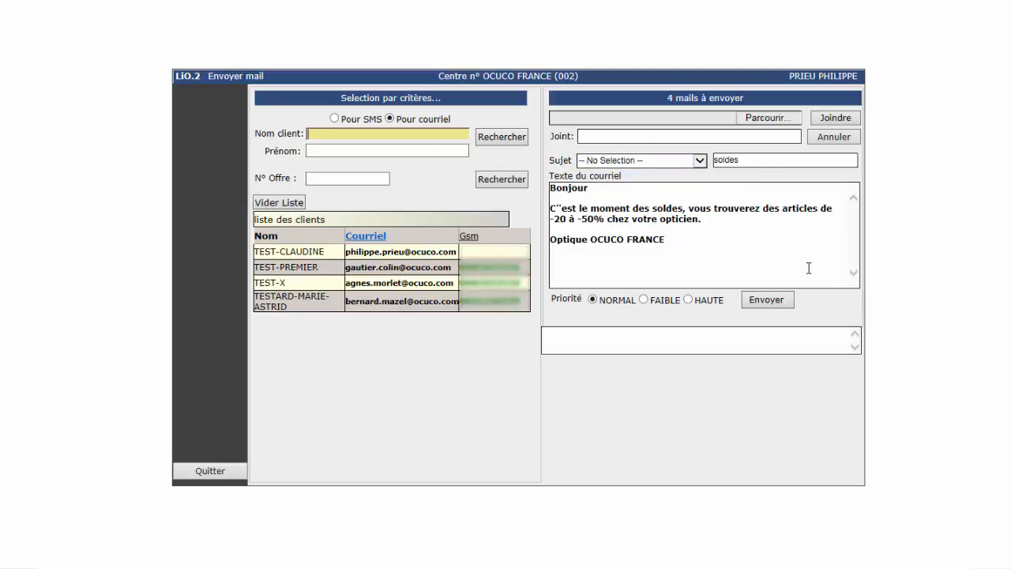
left_click(760, 303)
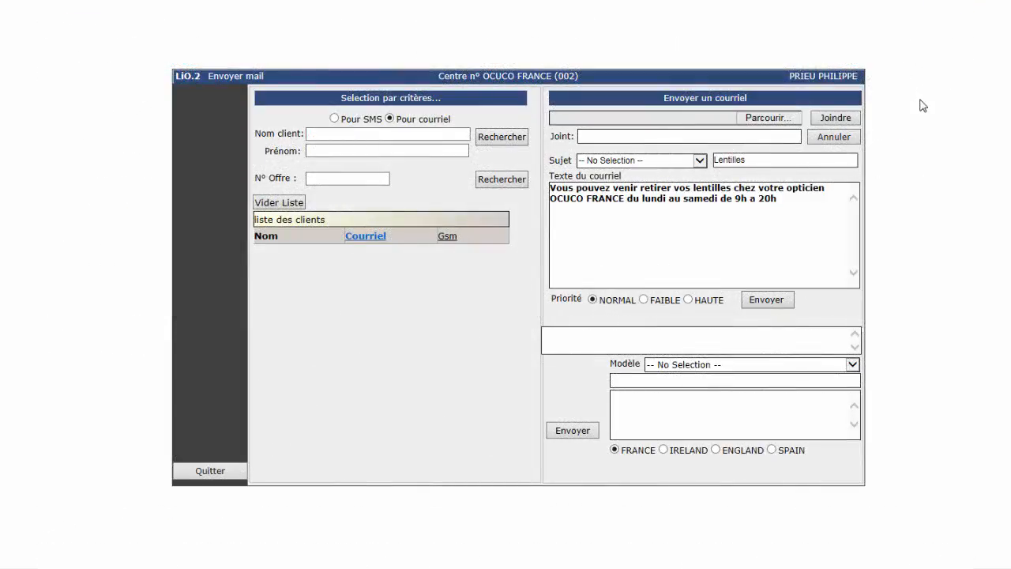
Step: Switch the recipient selection to SMS and add the clients named TEST plus one other client searched by surname
left_click(334, 119)
left_click(338, 136)
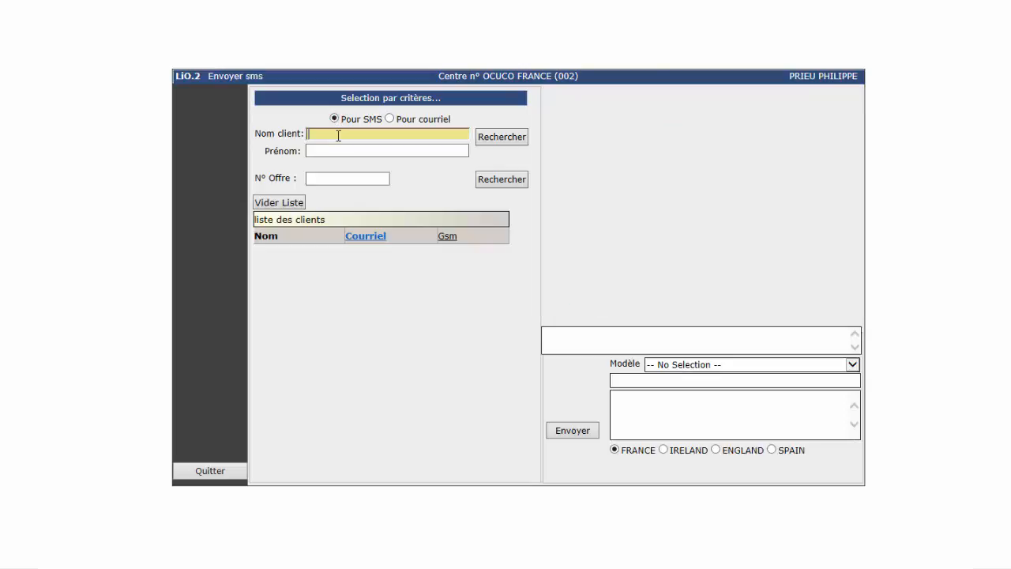
type("TEST")
key("Tab")
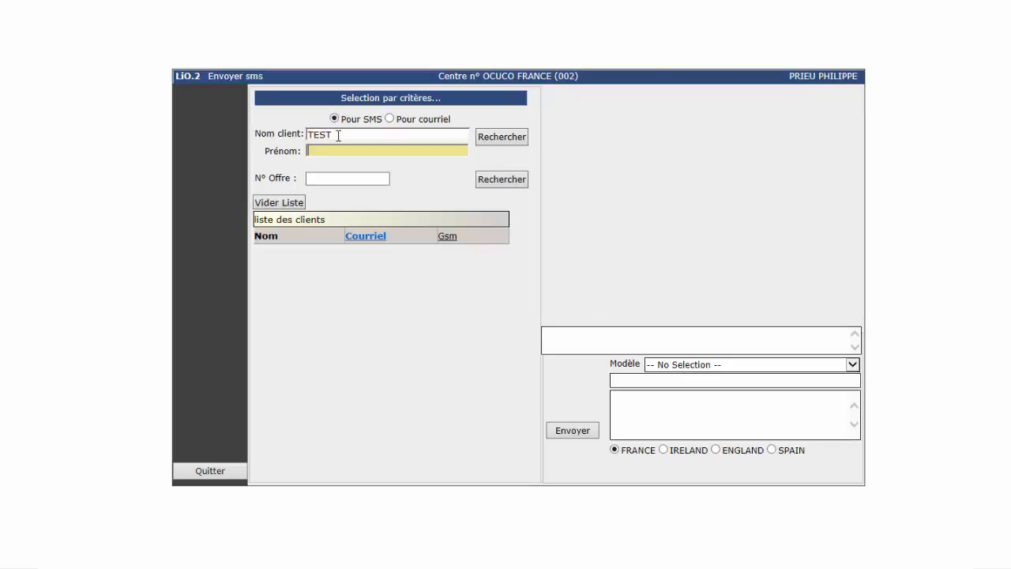
key("Return")
type("PRIEU")
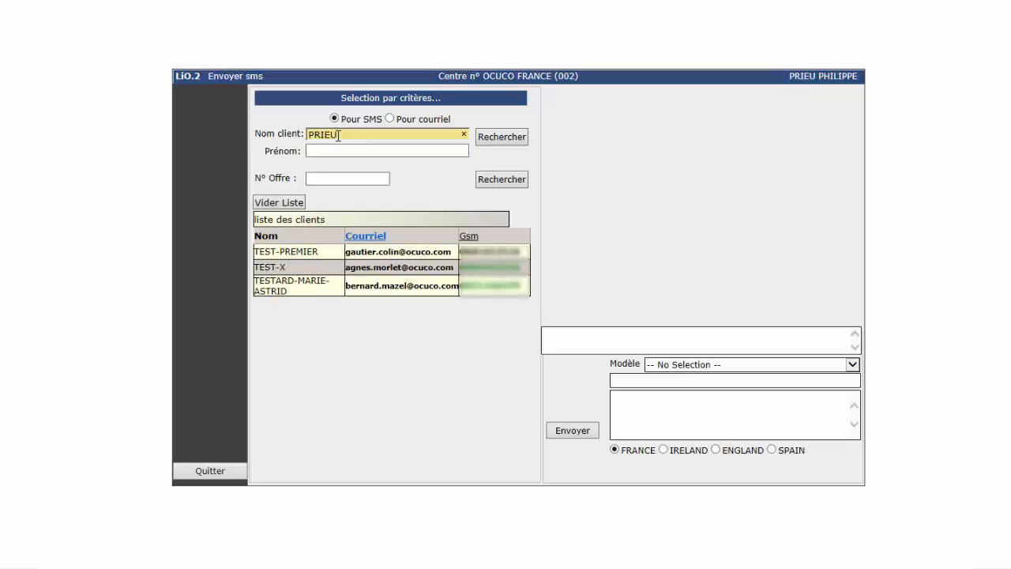
key("Return")
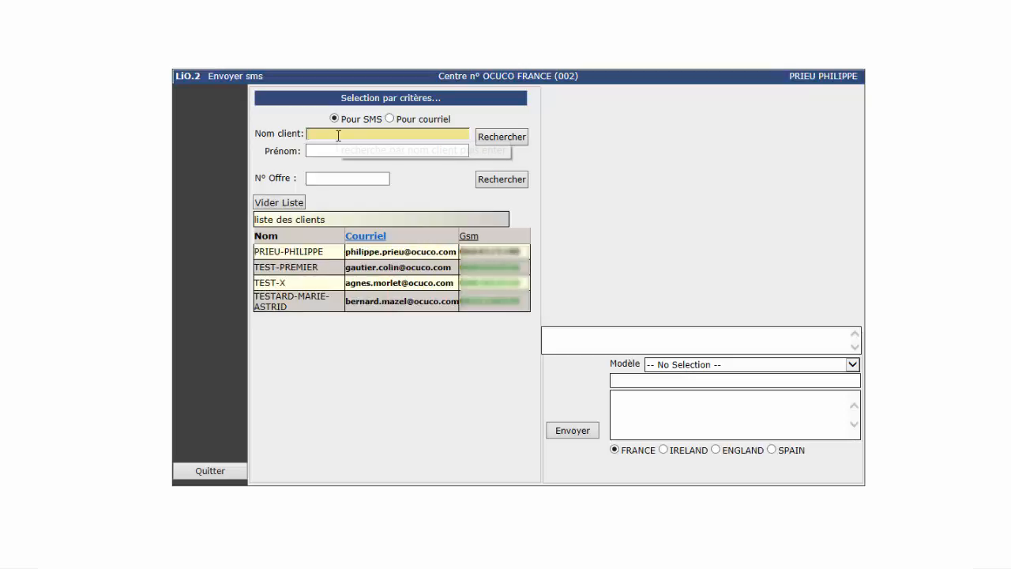
Step: Send the group SMS to the listed clients with the "soldes" template
left_click(750, 365)
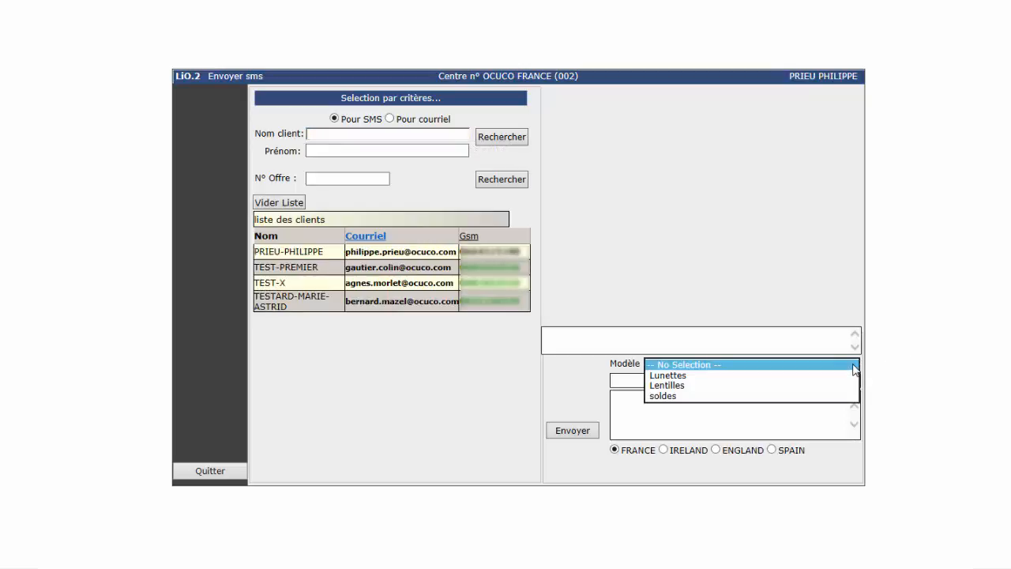
left_click(688, 397)
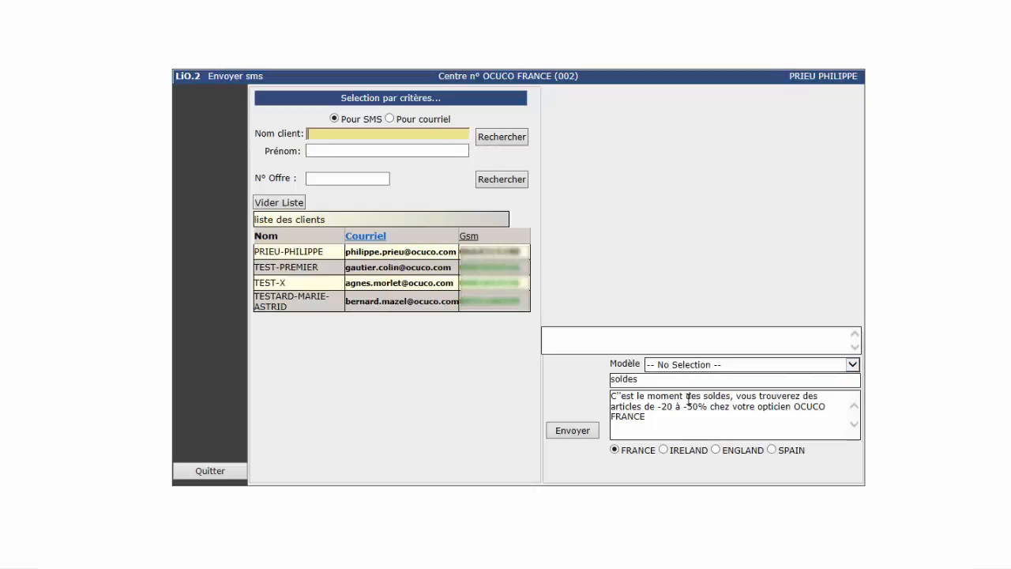
left_click(565, 431)
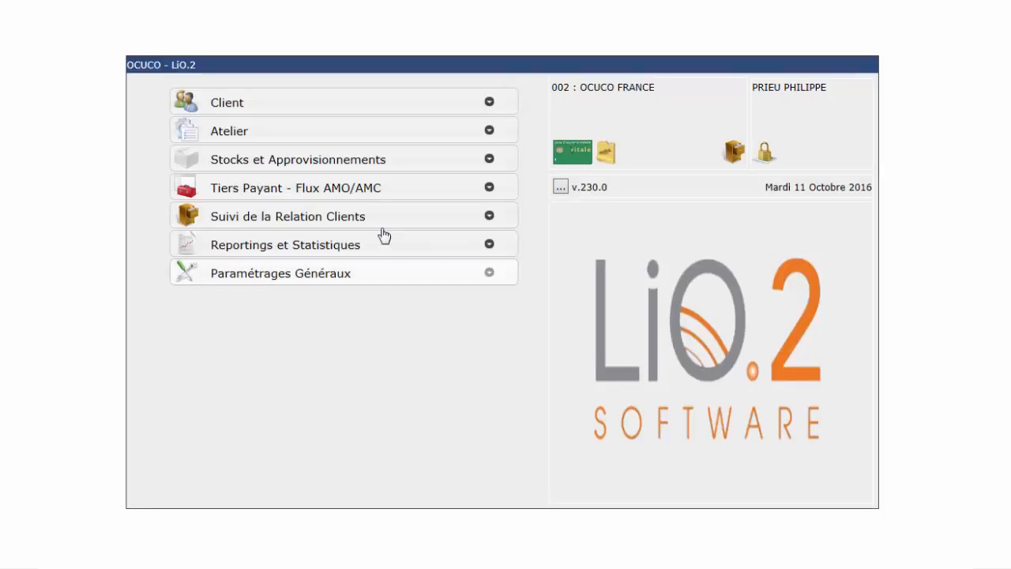
Step: Open Le Suivi des Montages in Atelier and search for the client's orders by surname
left_click(204, 131)
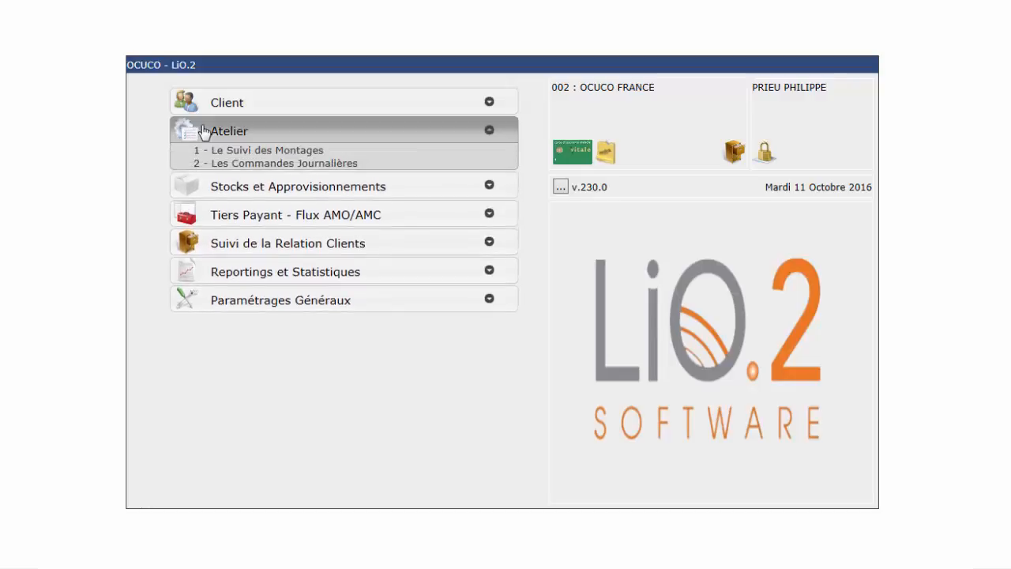
left_click(276, 153)
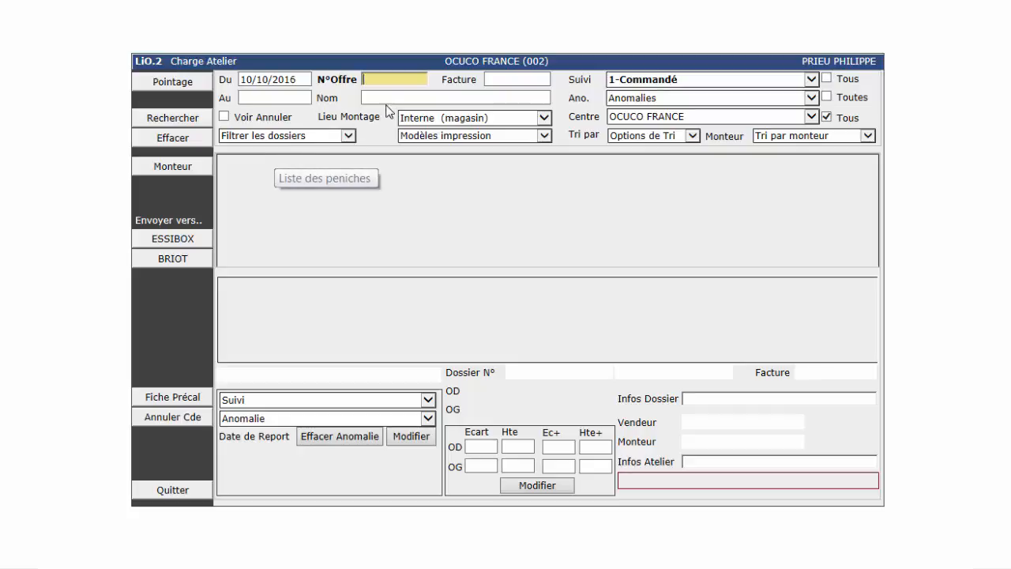
left_click(388, 95)
type("prieu")
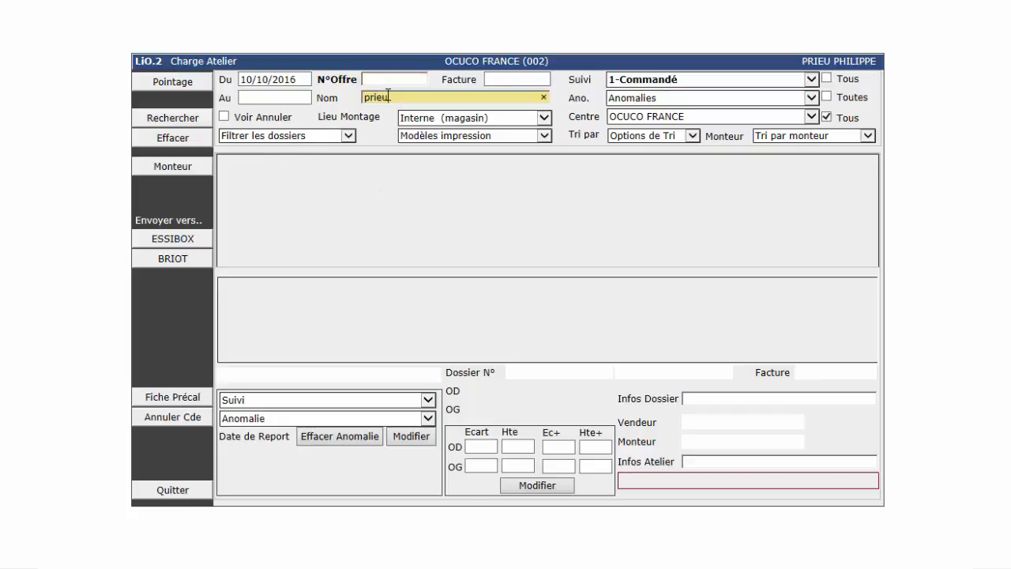
key("Return")
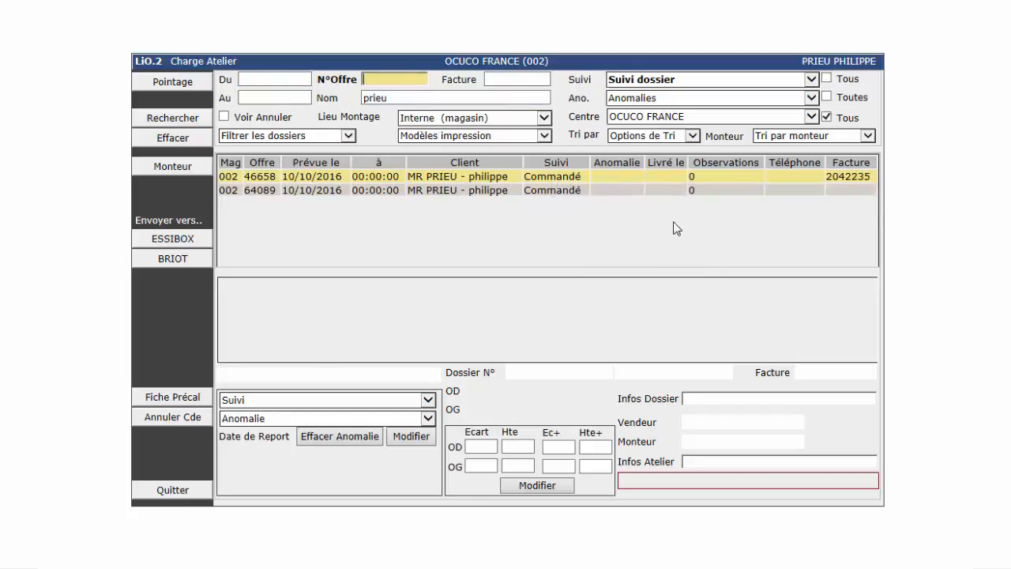
Step: Open Pointage and add both of the client's orders to the orders to process
left_click(179, 84)
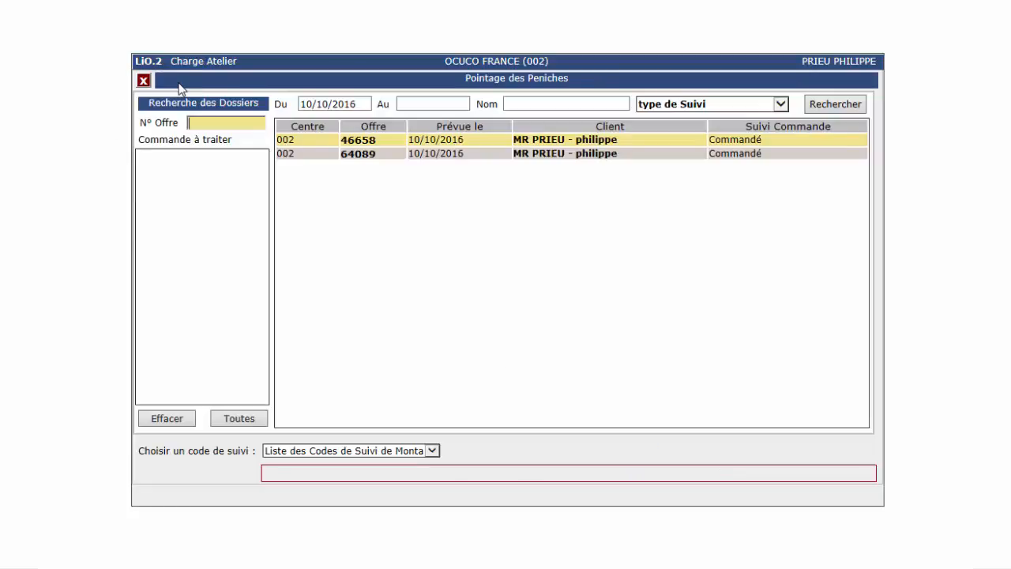
left_click(460, 139)
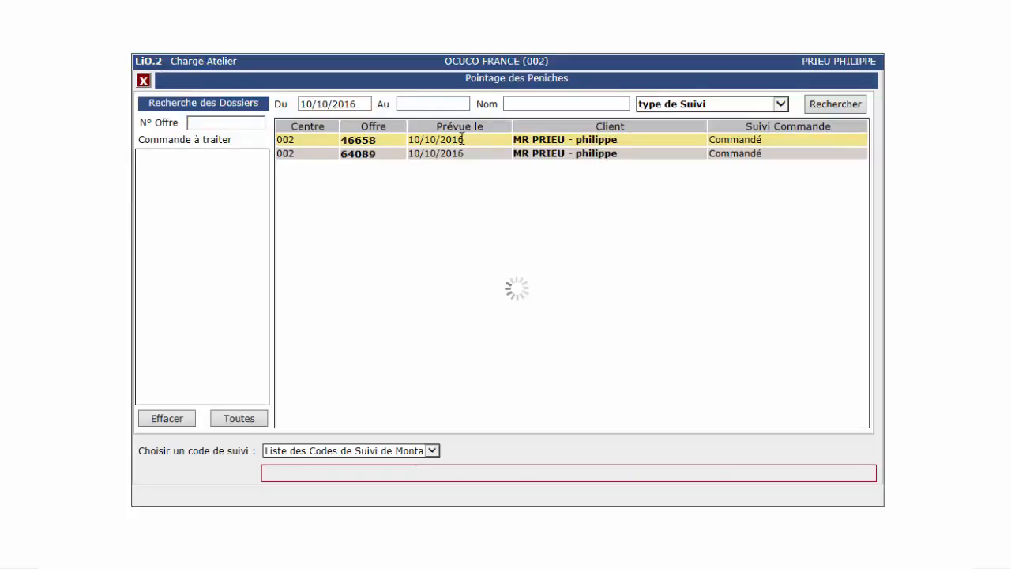
left_click(460, 139)
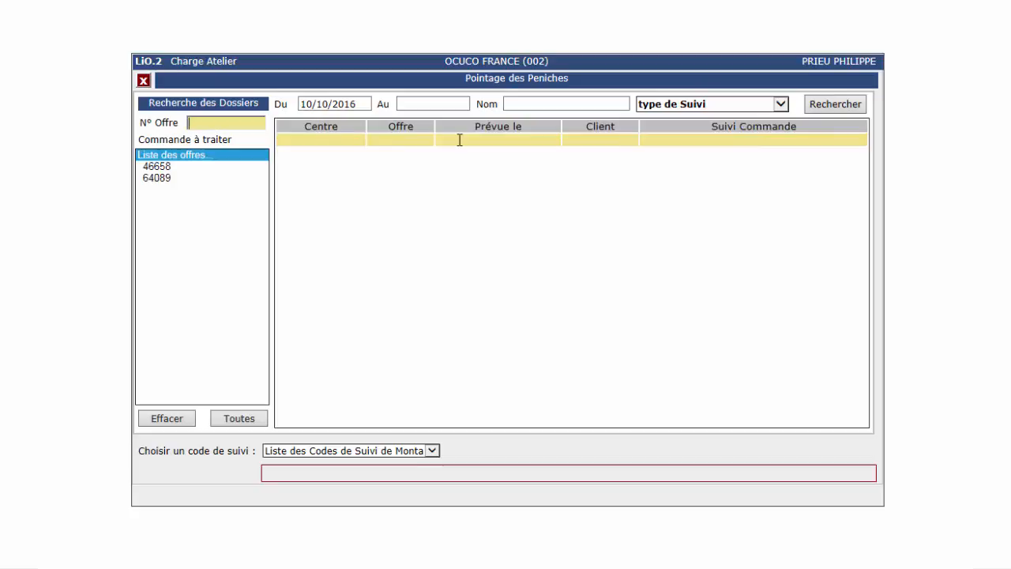
Step: Give the listed orders the tracking code Fabriqué with a delivery date and validate them with SMS sending
left_click(433, 452)
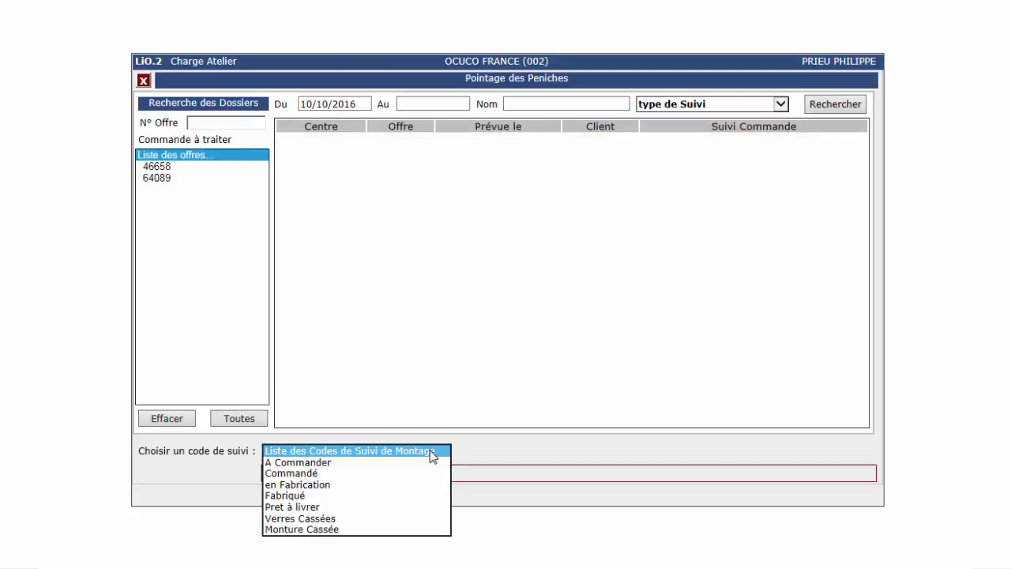
left_click(334, 496)
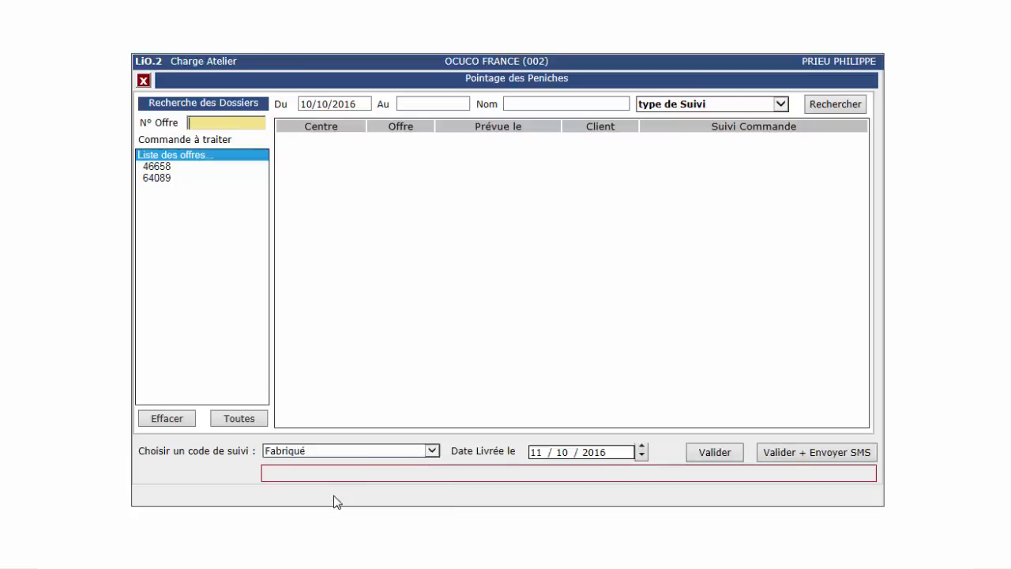
left_click(641, 454)
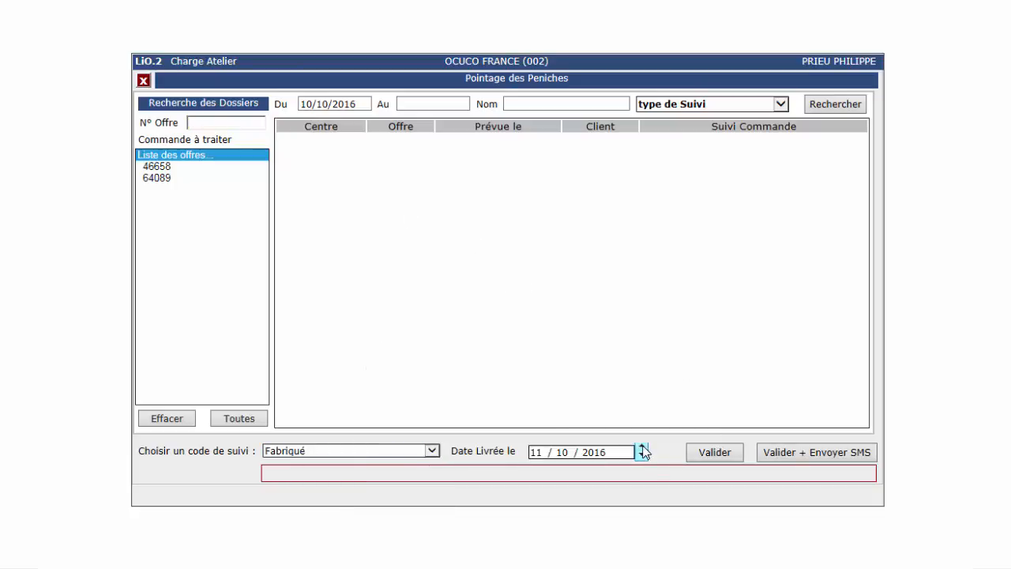
left_click(642, 448)
left_click(643, 448)
left_click(813, 461)
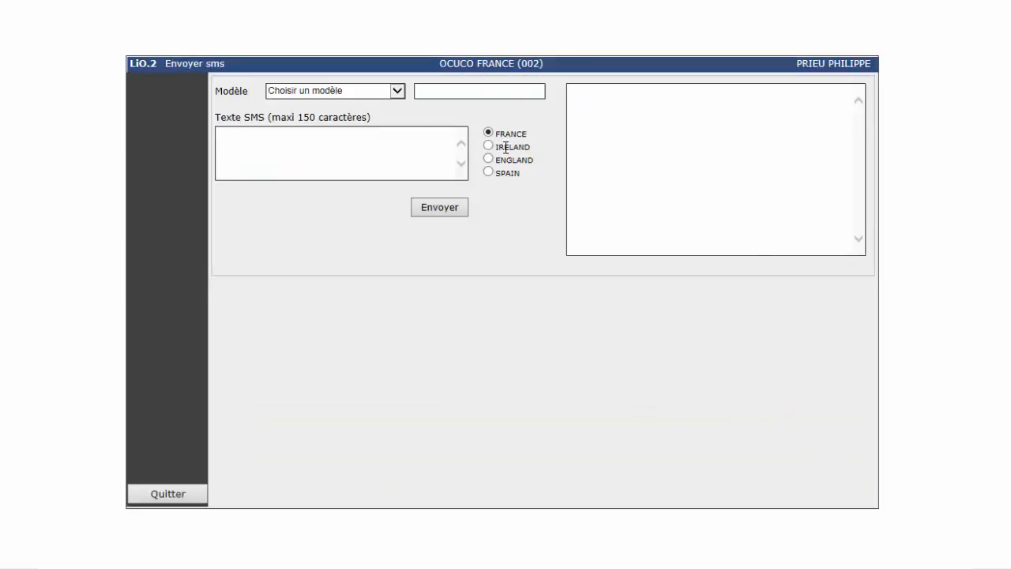
Step: Send the SMS for the processed orders with the "Lunettes" template
left_click(395, 90)
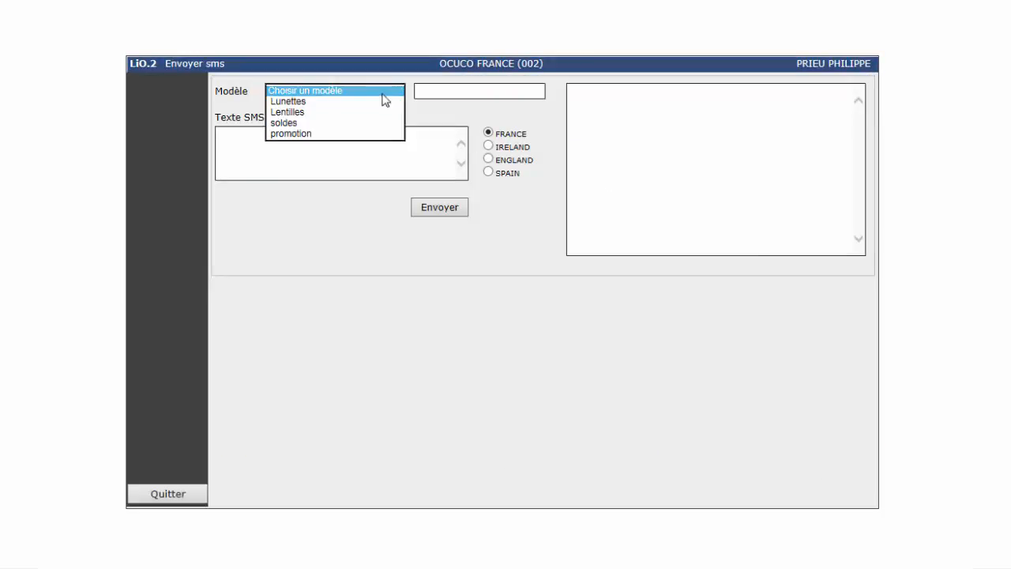
left_click(328, 103)
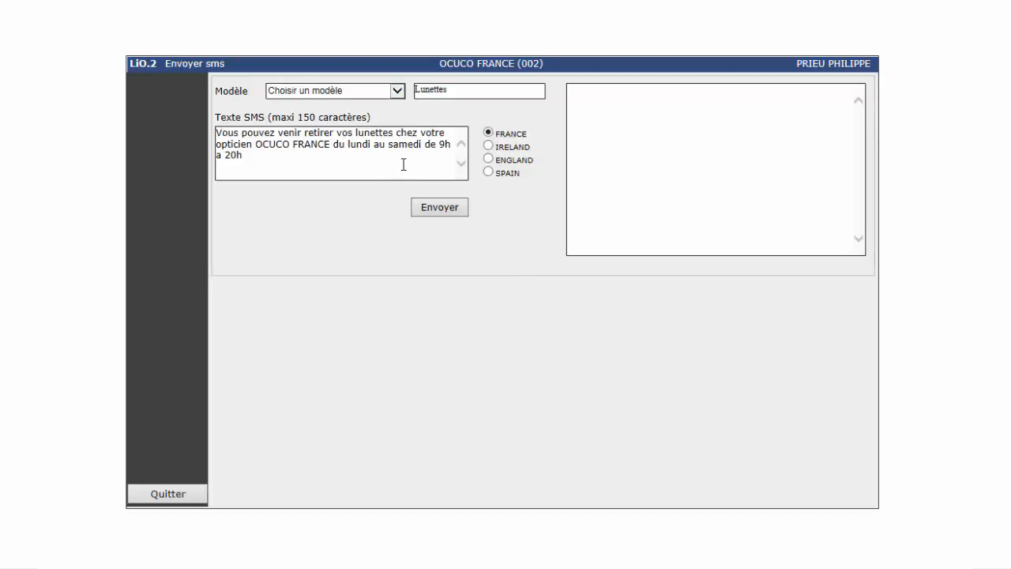
left_click(443, 212)
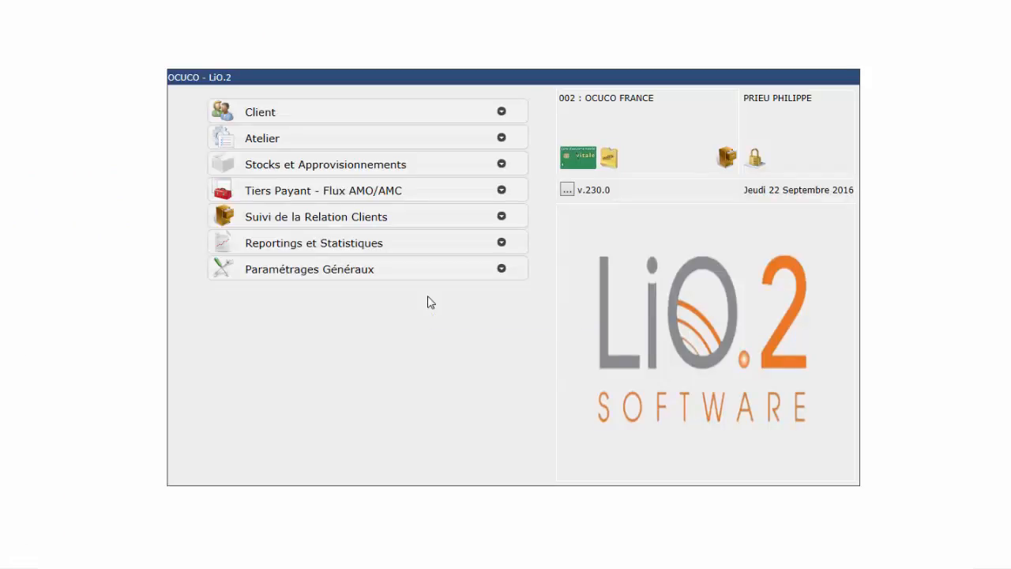
Step: Open Le Mailing Clients in Suivi de la Relation Clients and proceed to the selection criteria of a client mailing
left_click(356, 221)
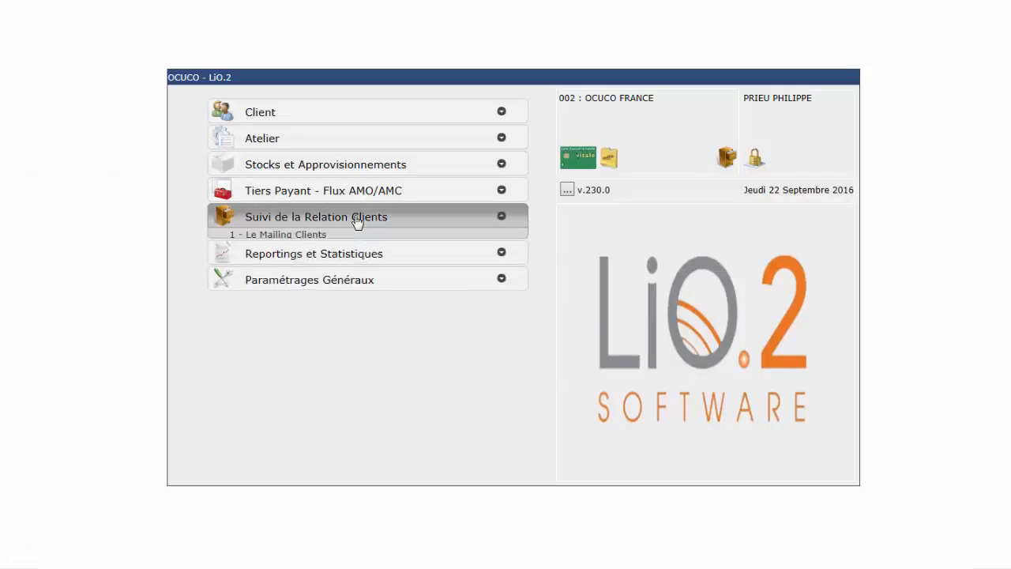
left_click(304, 235)
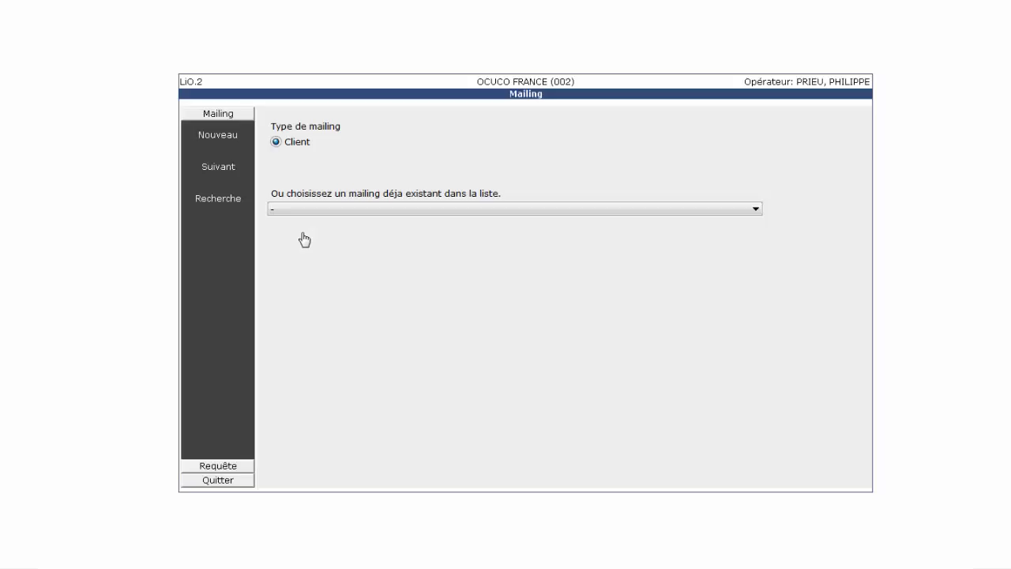
left_click(215, 166)
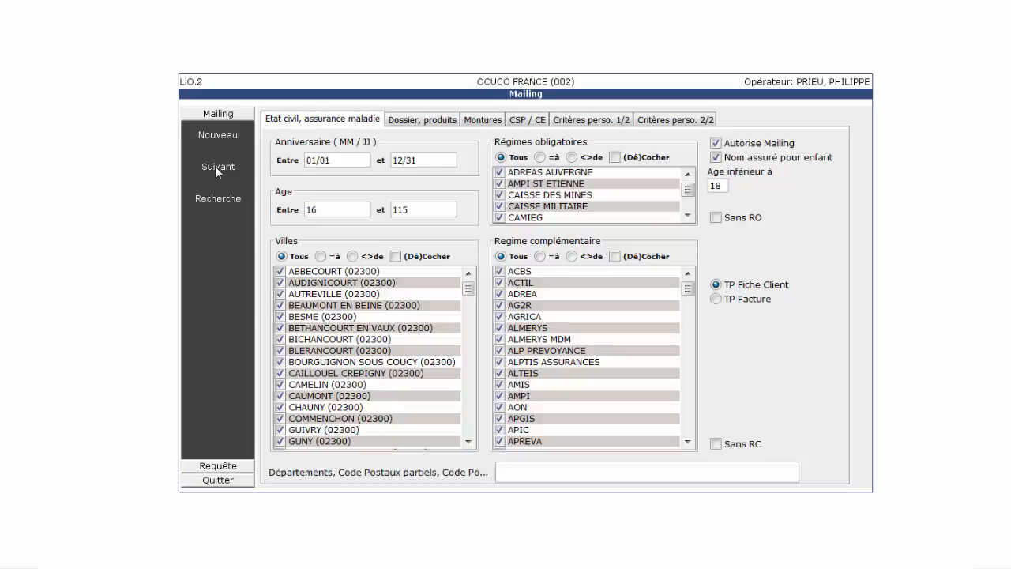
Step: Restrict the mailing to invoices dated from 01/09/2015 to 30/09/2016 and search for the matching clients
left_click(399, 122)
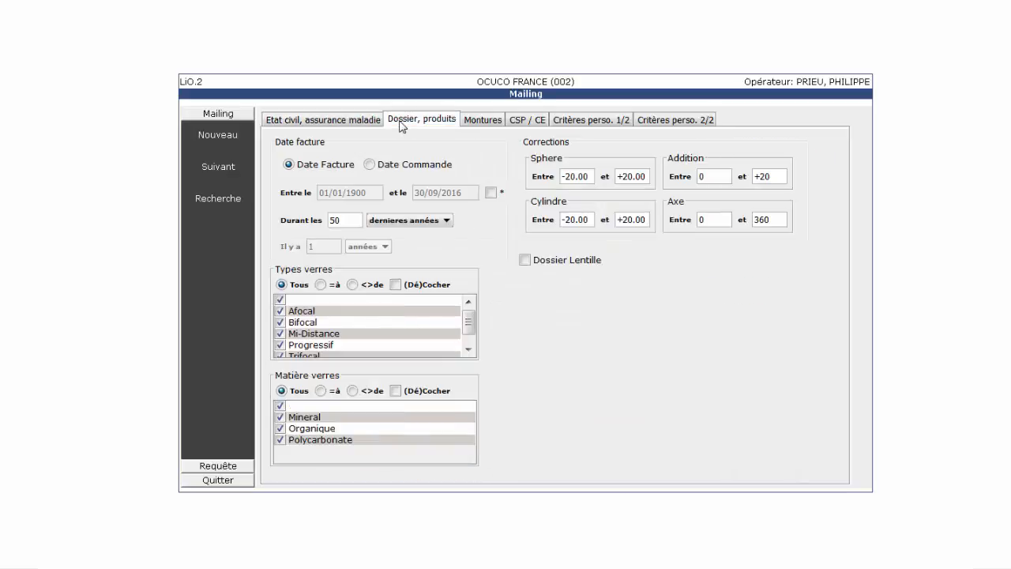
left_click(490, 192)
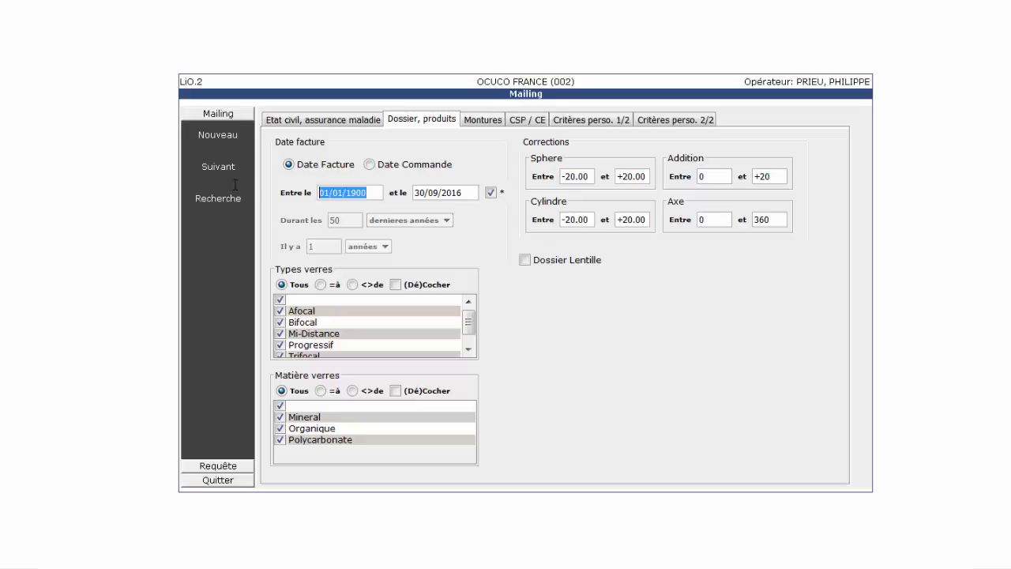
type("010")
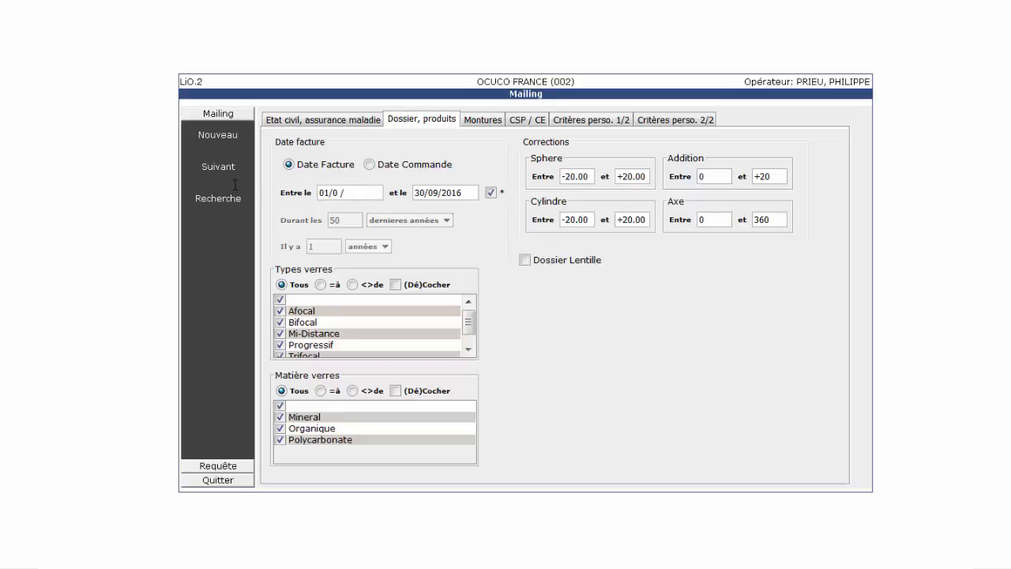
key("BackSpace")
type("09/2015")
left_click(222, 198)
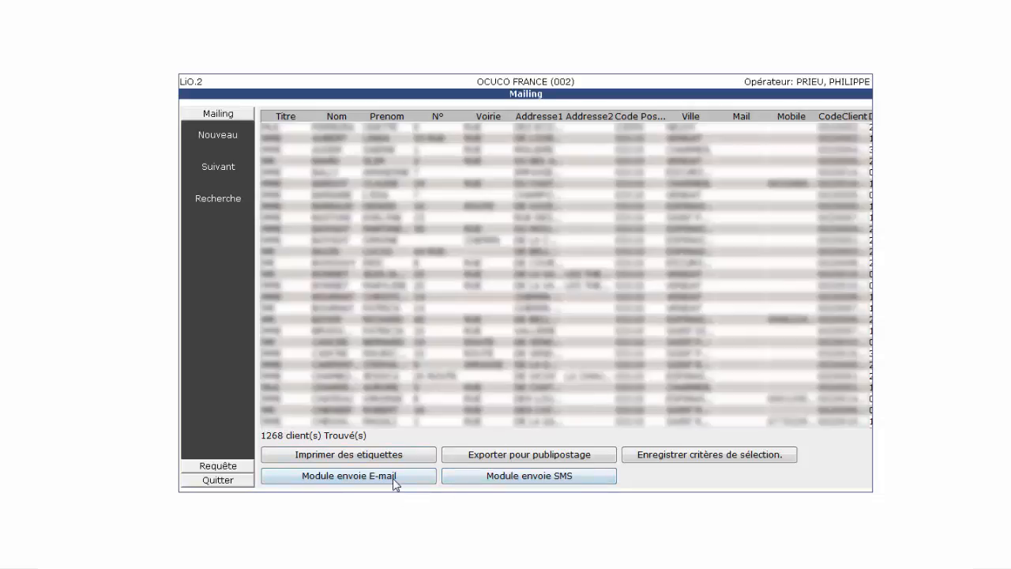
Step: Open the SMS sending module for the found clients, go to the second page of recipients and choose the "soldes" template
left_click(478, 480)
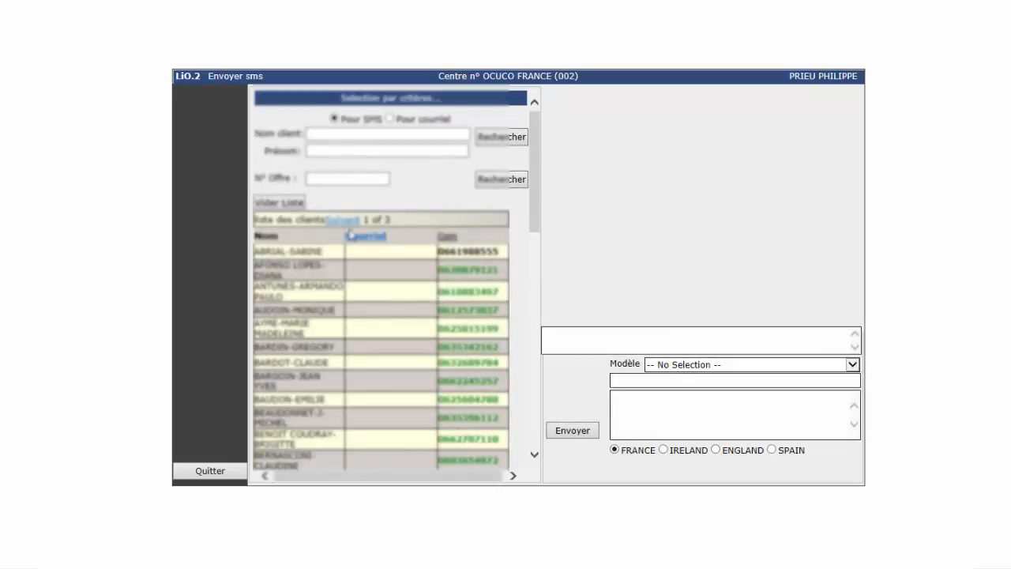
left_click_drag(539, 188, 529, 152)
left_click(348, 224)
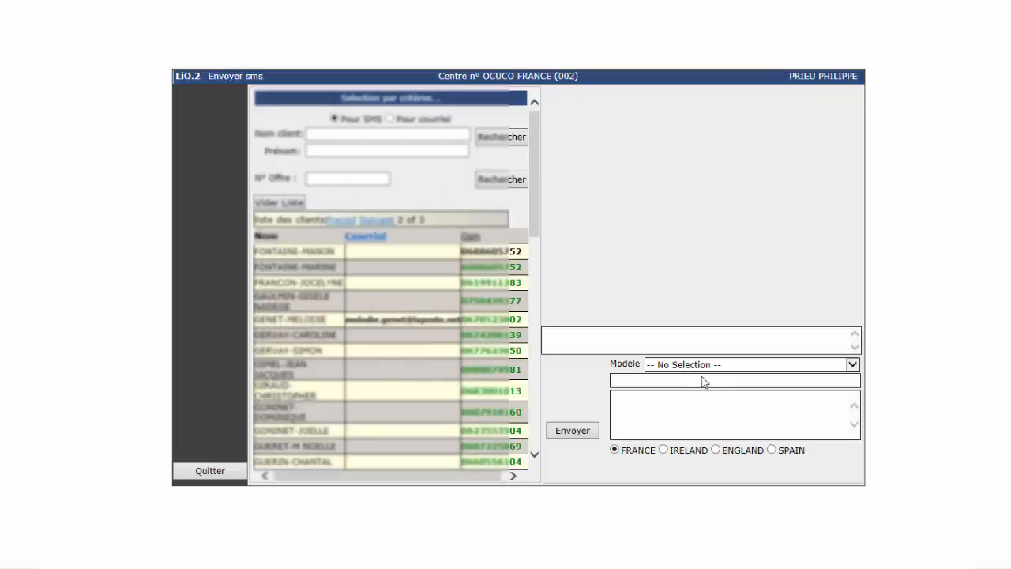
left_click(852, 366)
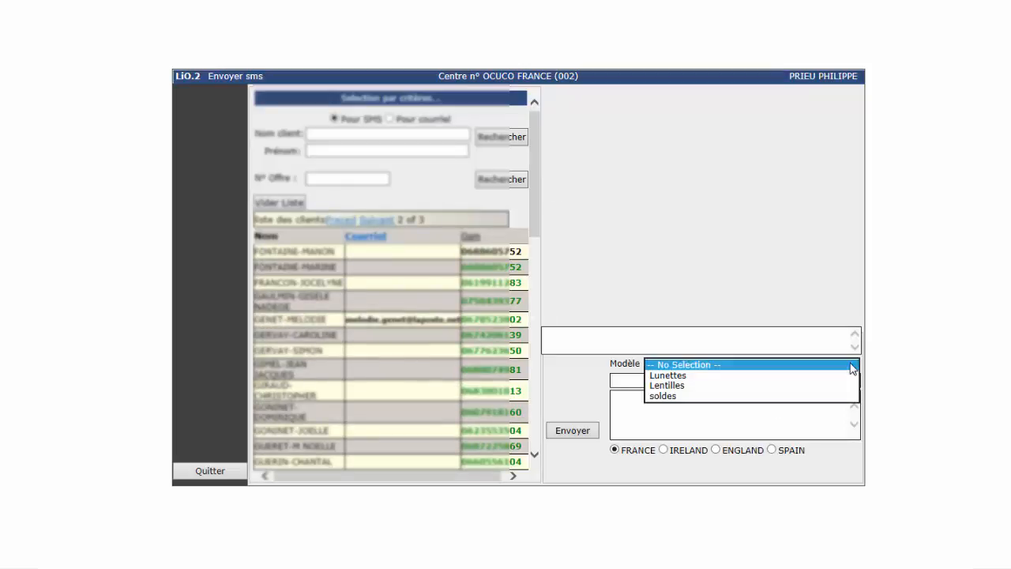
left_click(665, 396)
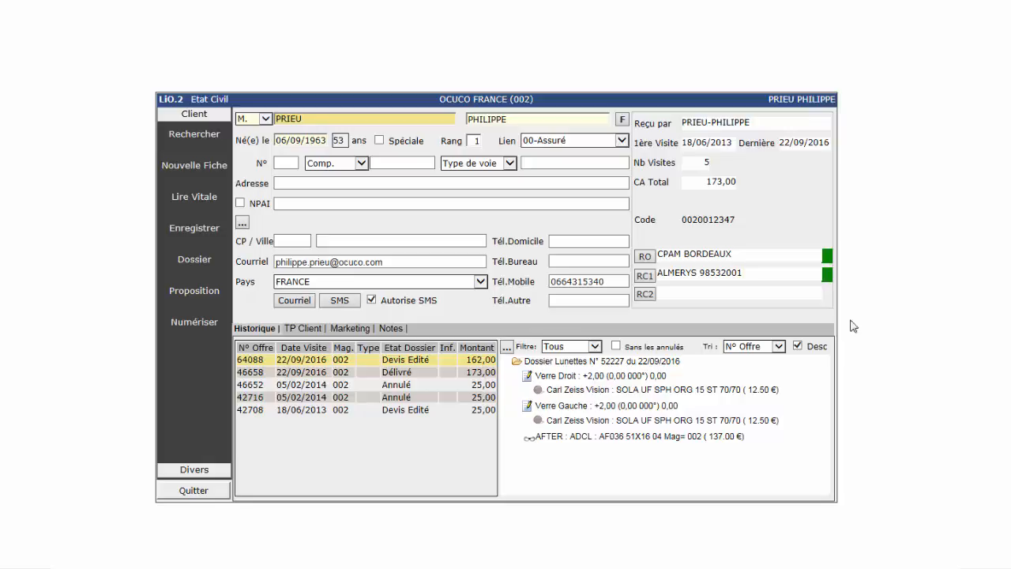
Step: Toggle the Autorisé Mailing option in the marketing data of the client's record
left_click(351, 332)
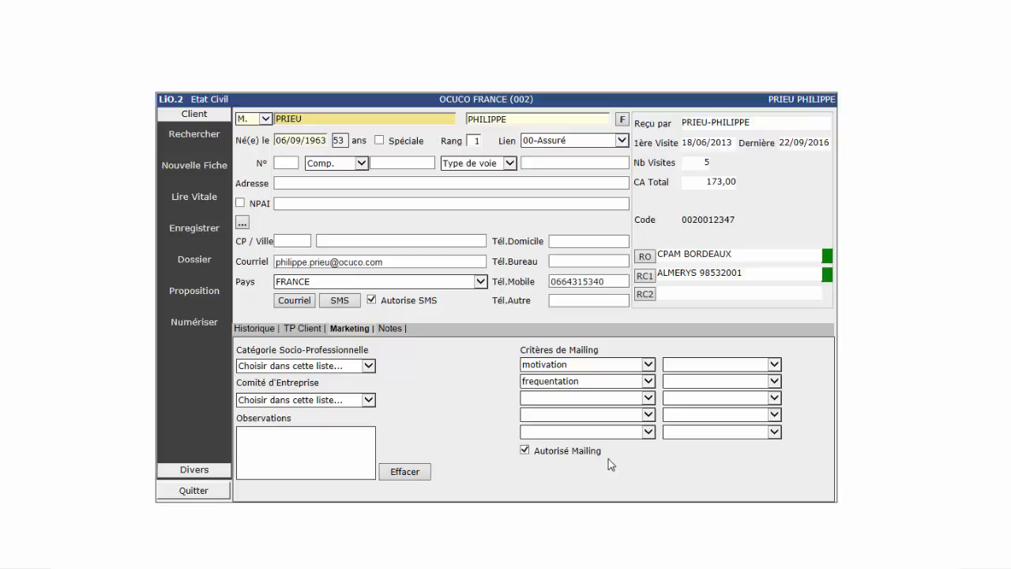
left_click(525, 450)
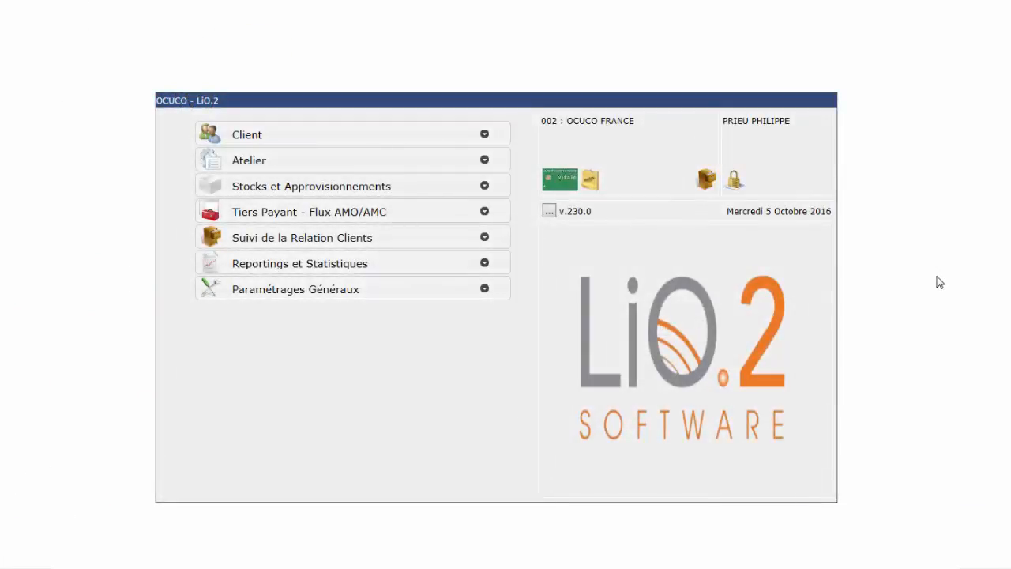
Step: Open the SMS / Courriel settings under Général / Options and look through the list of saved e-mail texts
left_click(320, 292)
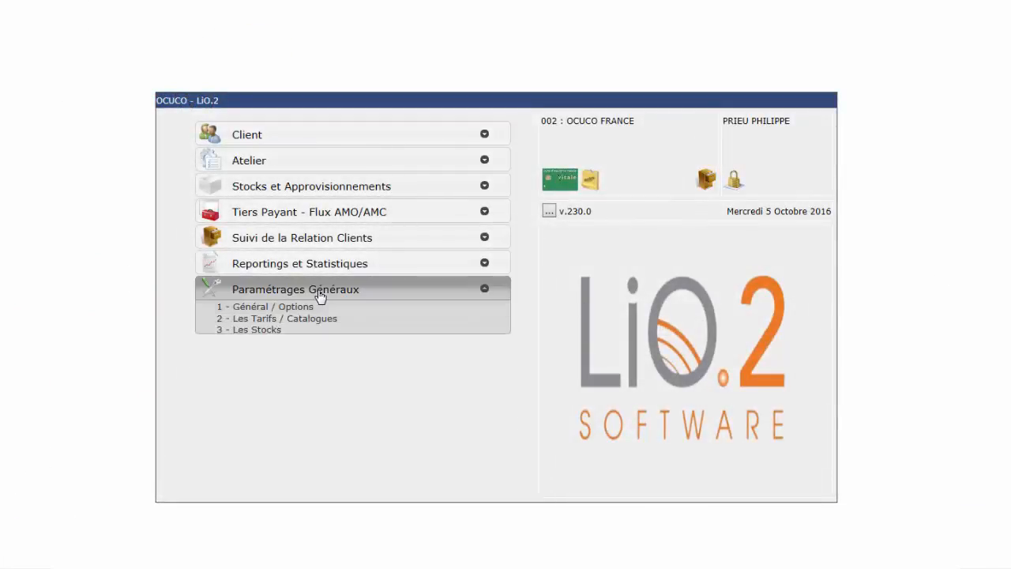
left_click(309, 310)
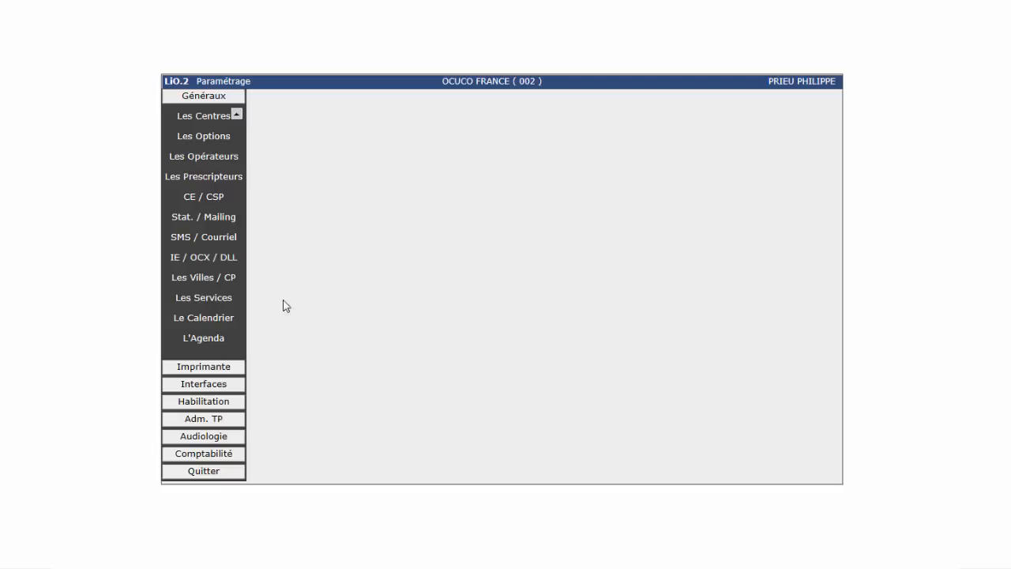
left_click(208, 237)
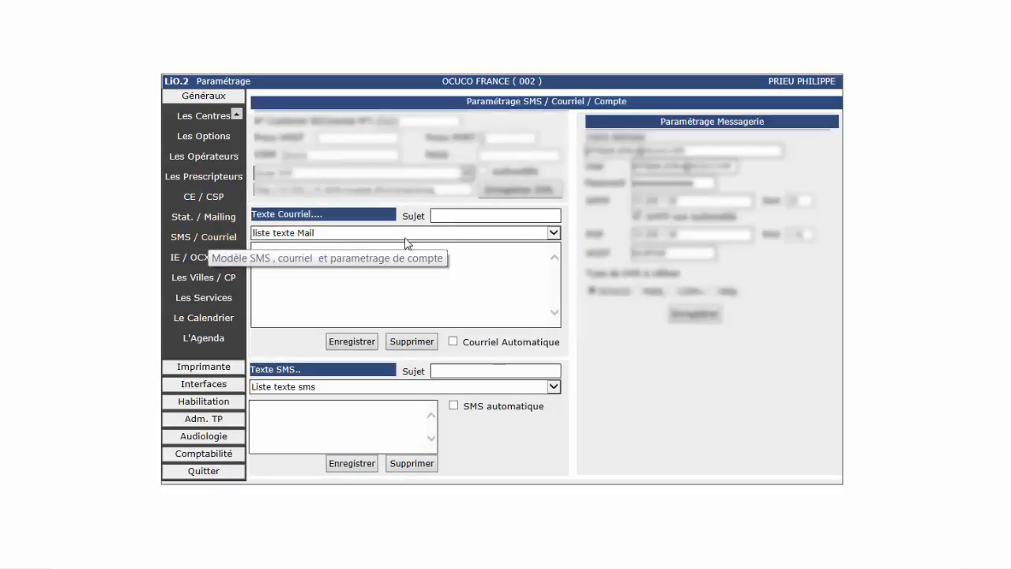
left_click(556, 235)
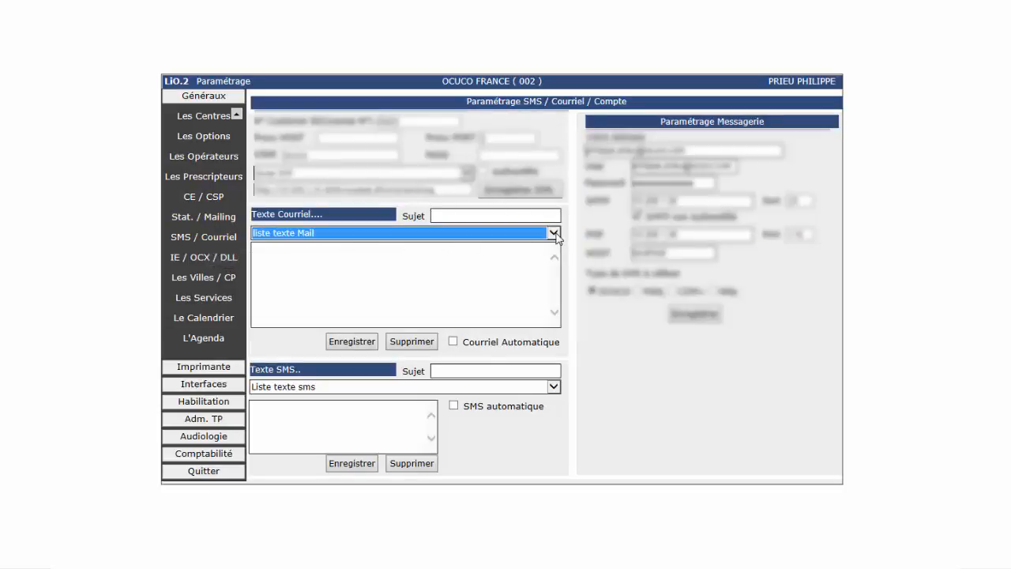
left_click(398, 262)
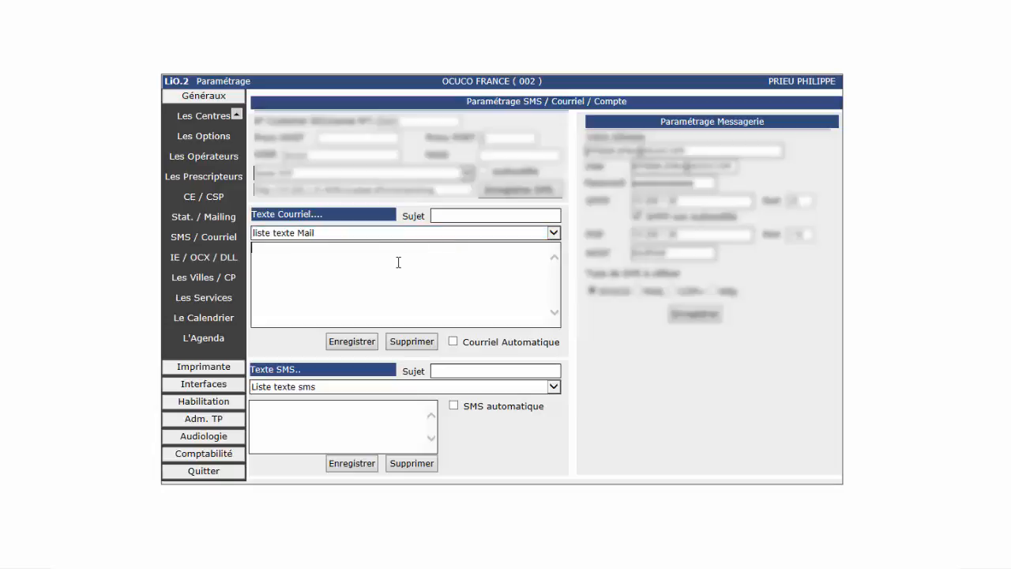
left_click(555, 234)
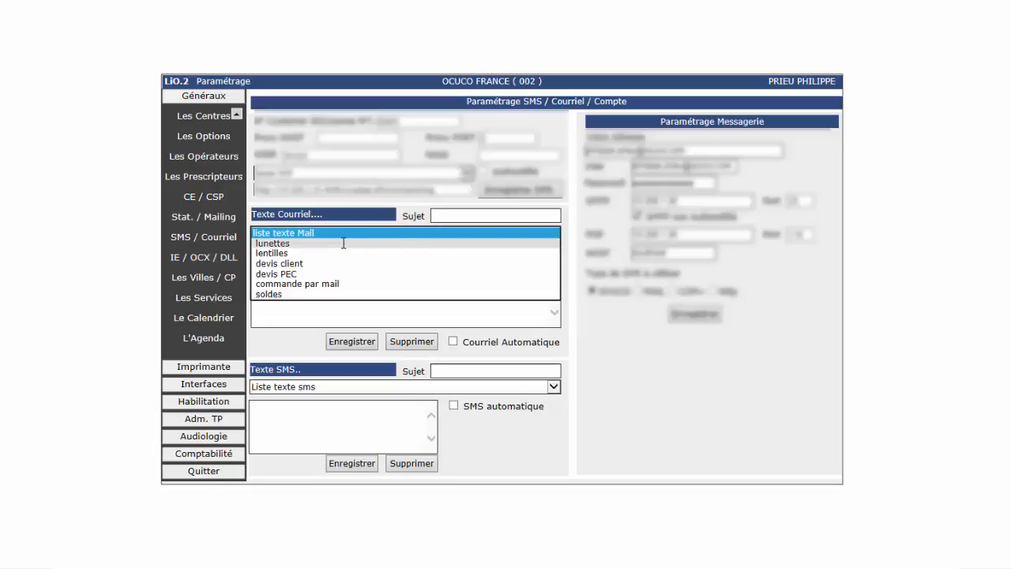
left_click(304, 316)
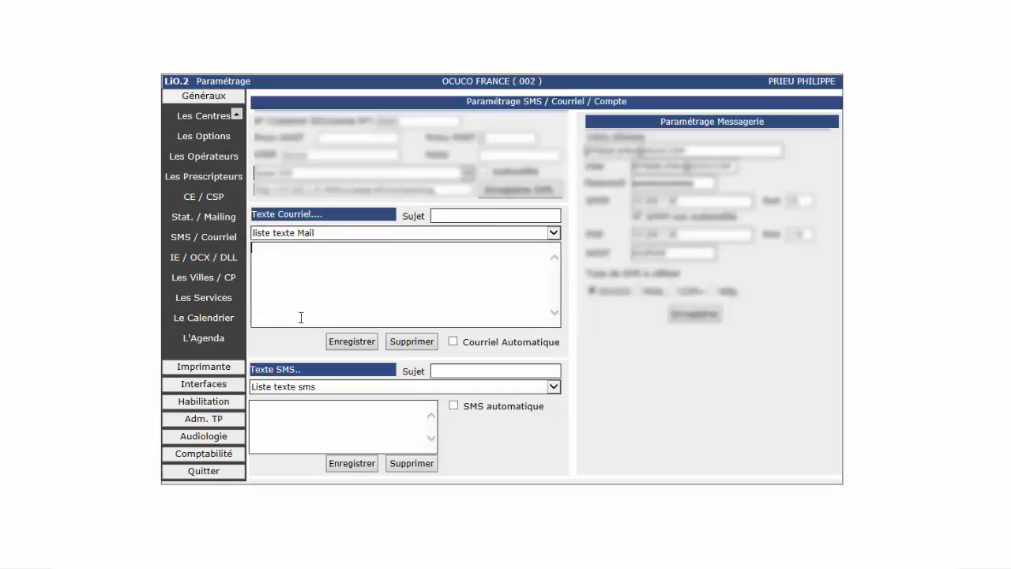
Step: Write a new e-mail text with the subject "promotion", reading "c'est la grande braderie venez nombreux" and, below it, "optique Ocuco"
left_click(477, 214)
type("promotion")
left_click(455, 253)
type("c'est la grande b")
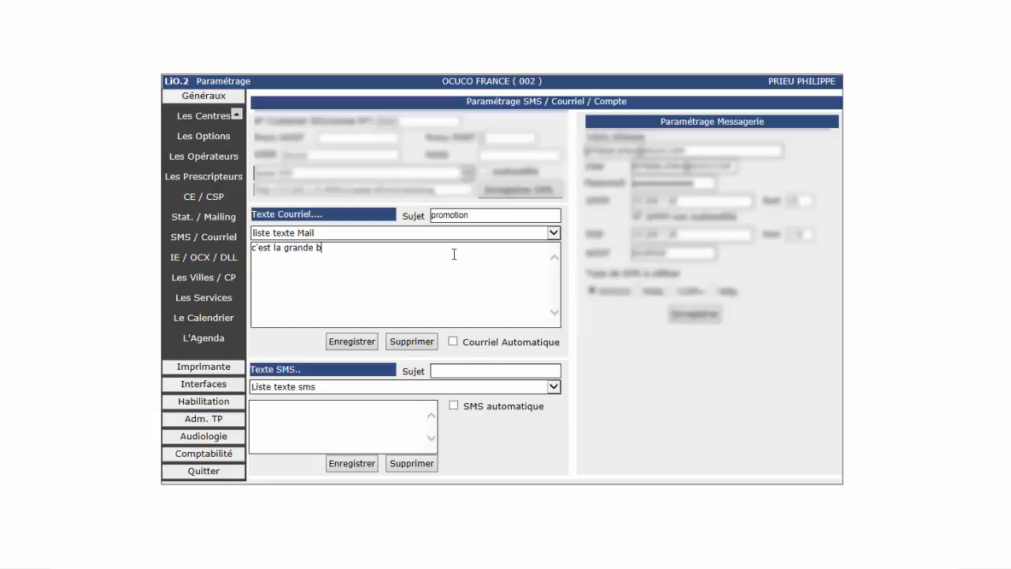
type("raderie venez nombreux  ")
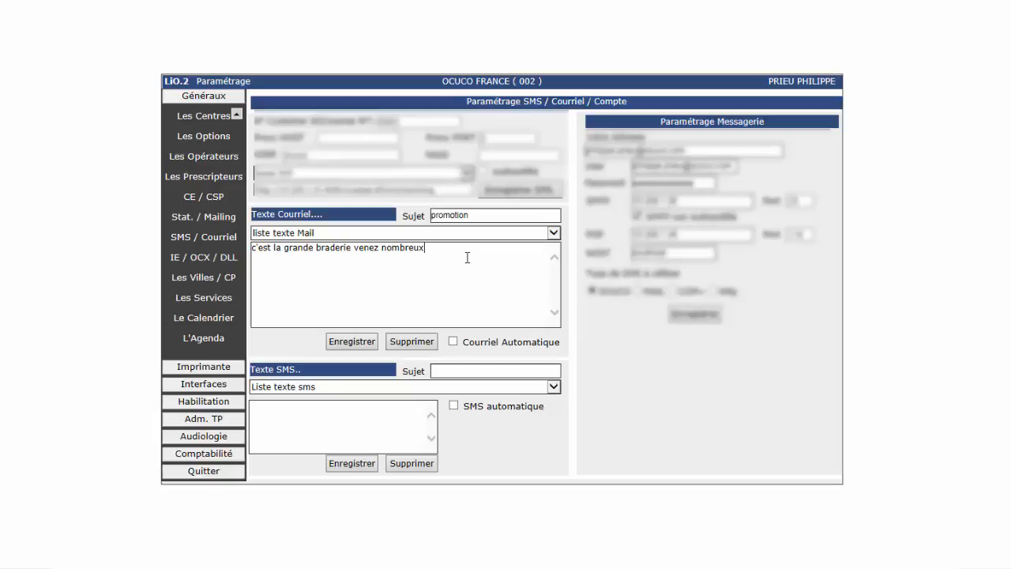
type("optique Ocuco")
Step: Save the e-mail text and select "promotion" from the list of saved mail texts
left_click(355, 342)
left_click(553, 232)
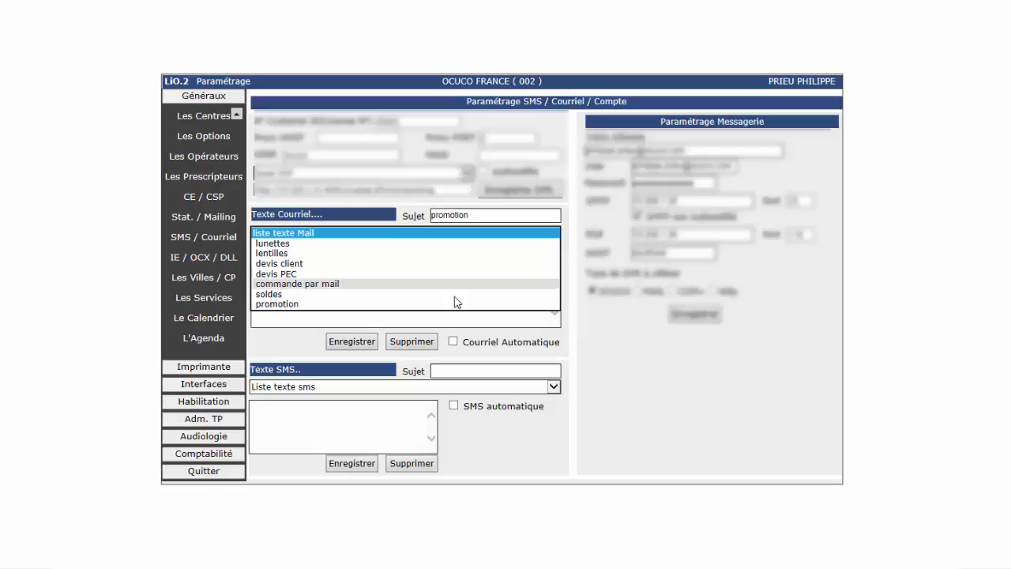
left_click(320, 303)
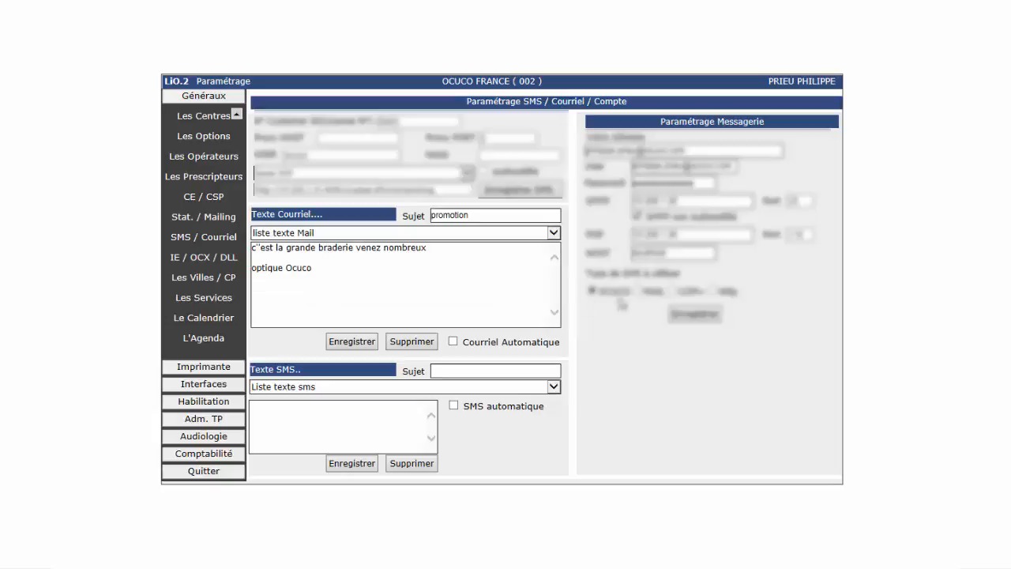
Step: Copy the first line of the e-mail text and set the subject of a new SMS text to "promotion"
left_click(461, 371)
left_click_drag(433, 252, 221, 255)
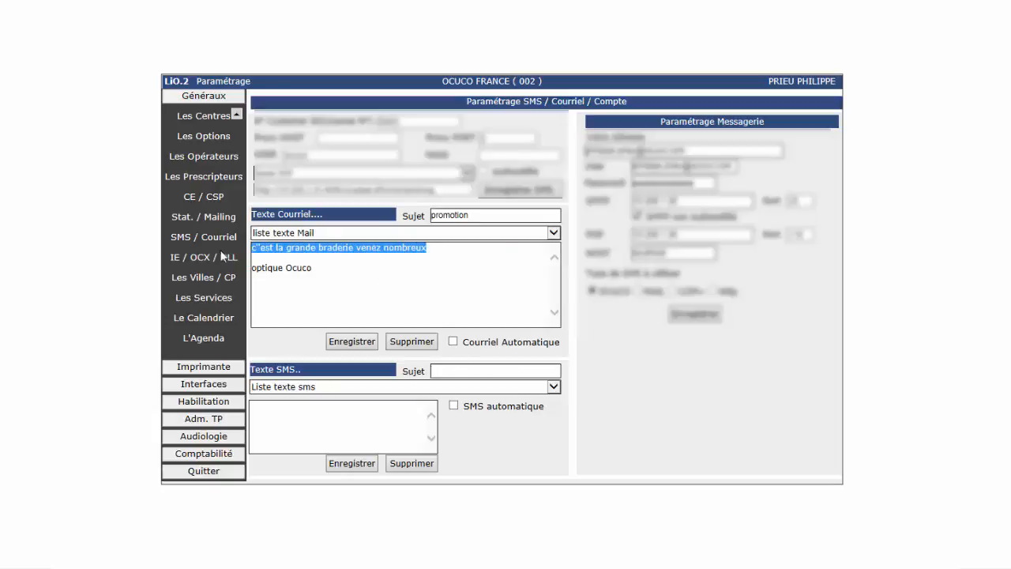
left_click(470, 369)
type("prom")
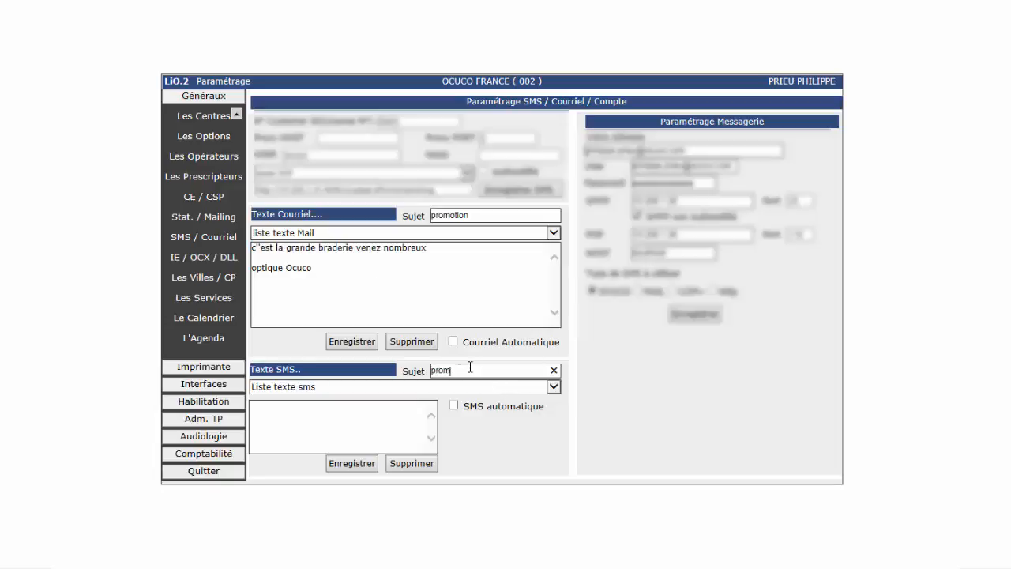
type("otion")
Step: Fill the SMS text with the copied braderie line followed by "optique Ocuco" on a new line, save it and list the saved SMS texts
left_click(415, 402)
type("c\"est la grande braderie venez nombreux")
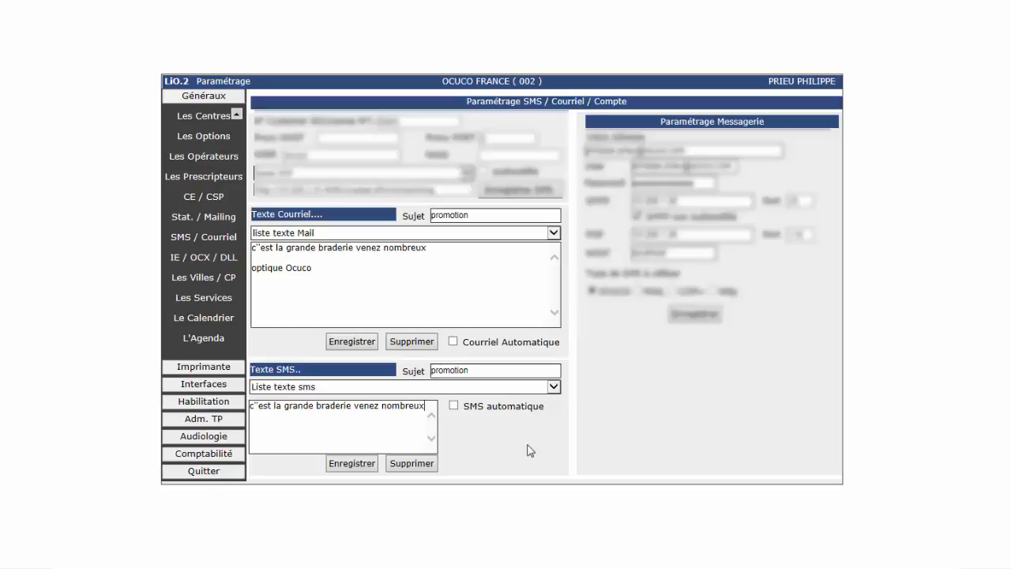
key("Return")
type("optique Ocuco")
left_click(352, 463)
left_click(554, 387)
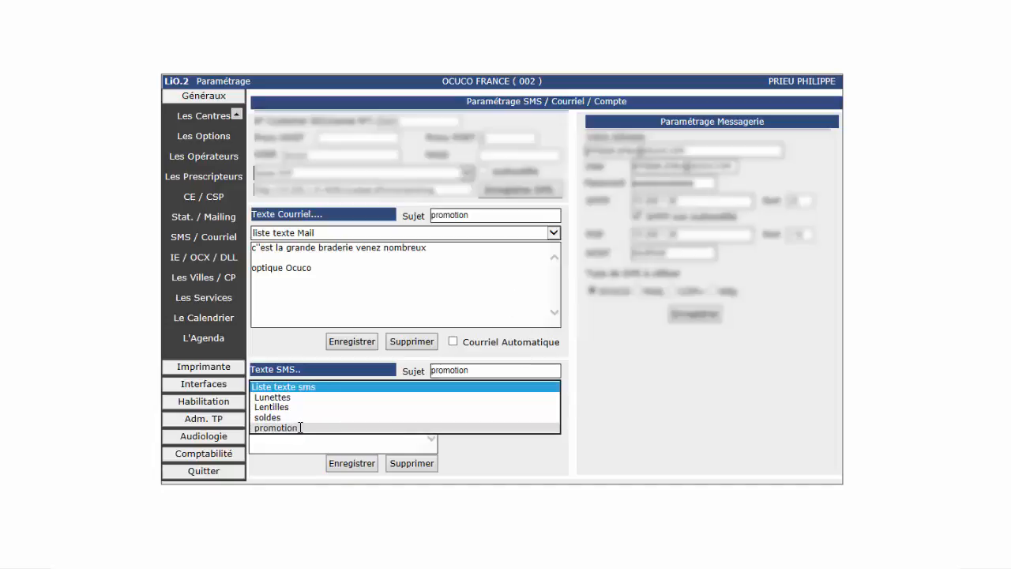